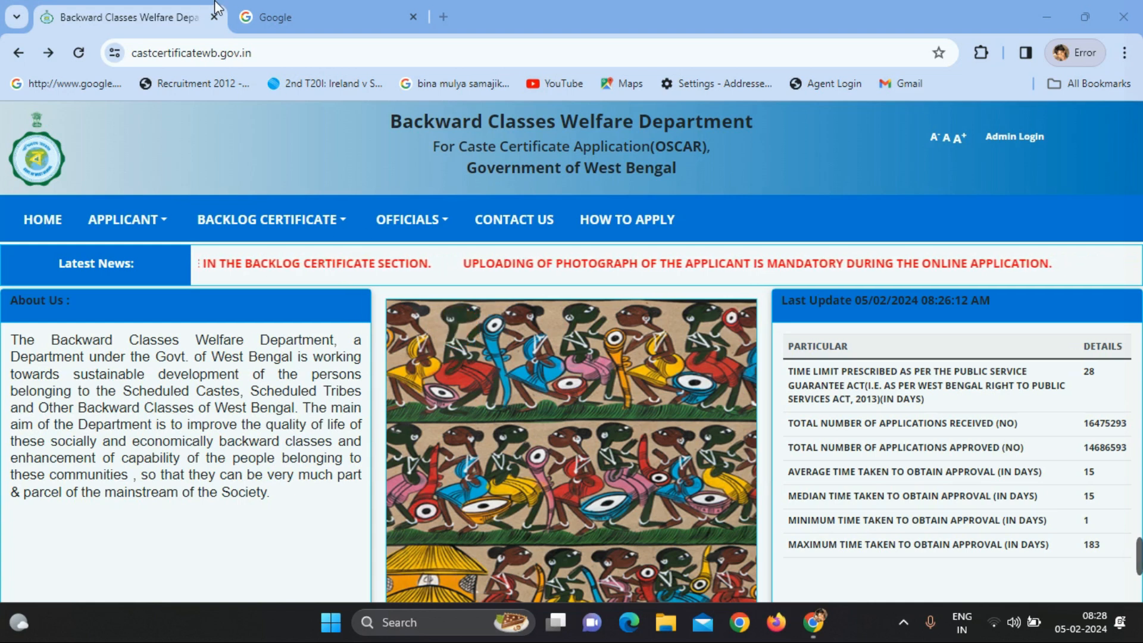
# Search Google for 'wb caste certificate'
pyautogui.click(316, 14)
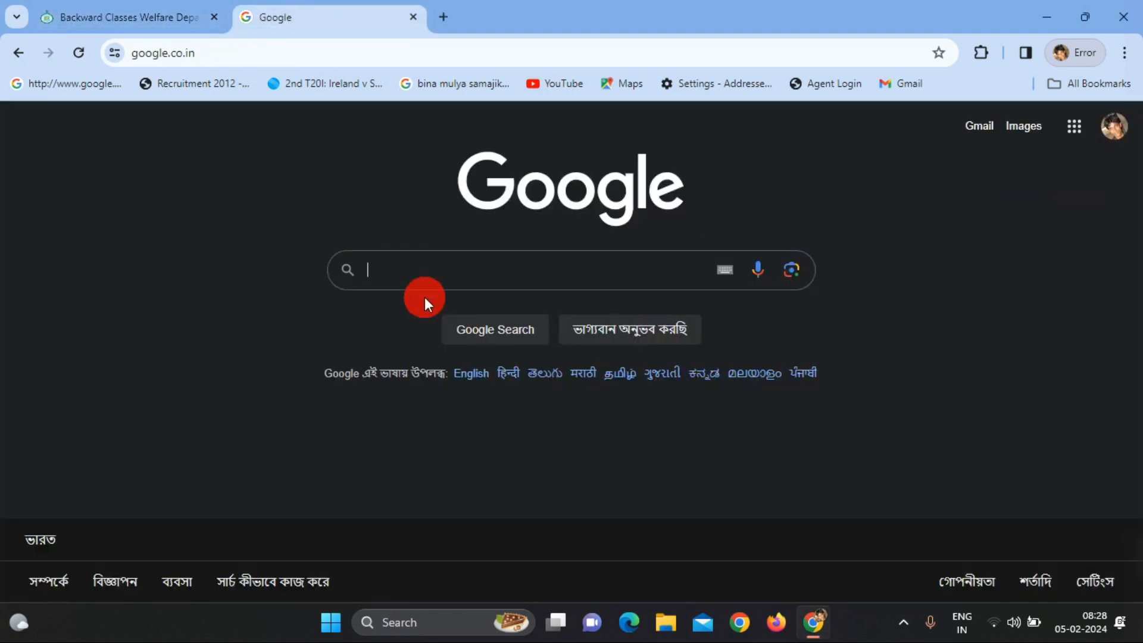
pyautogui.click(425, 270)
pyautogui.write('wb')
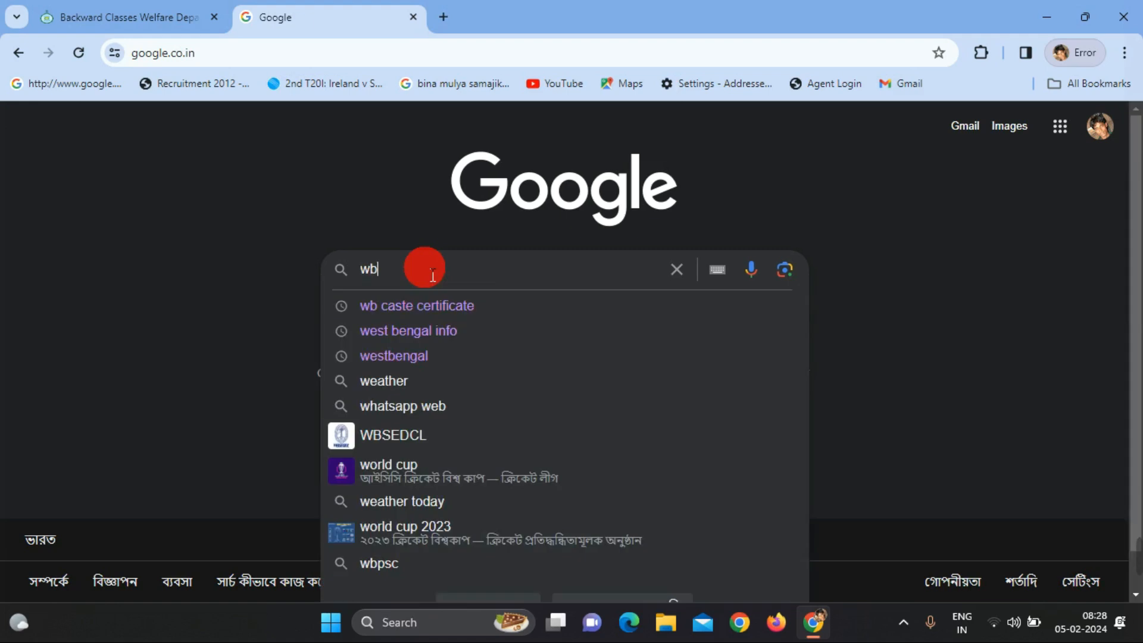
pyautogui.click(455, 308)
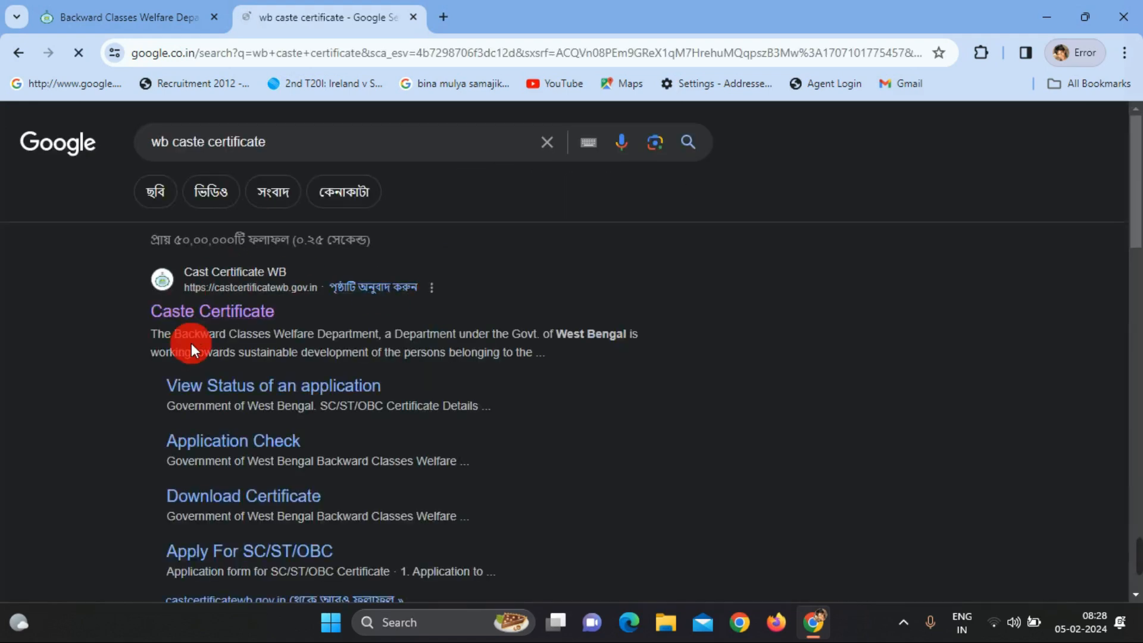
# Open the Caste Certificate result, then return to the portal's Backlog Certificate options
pyautogui.click(203, 313)
pyautogui.click(204, 316)
pyautogui.click(204, 317)
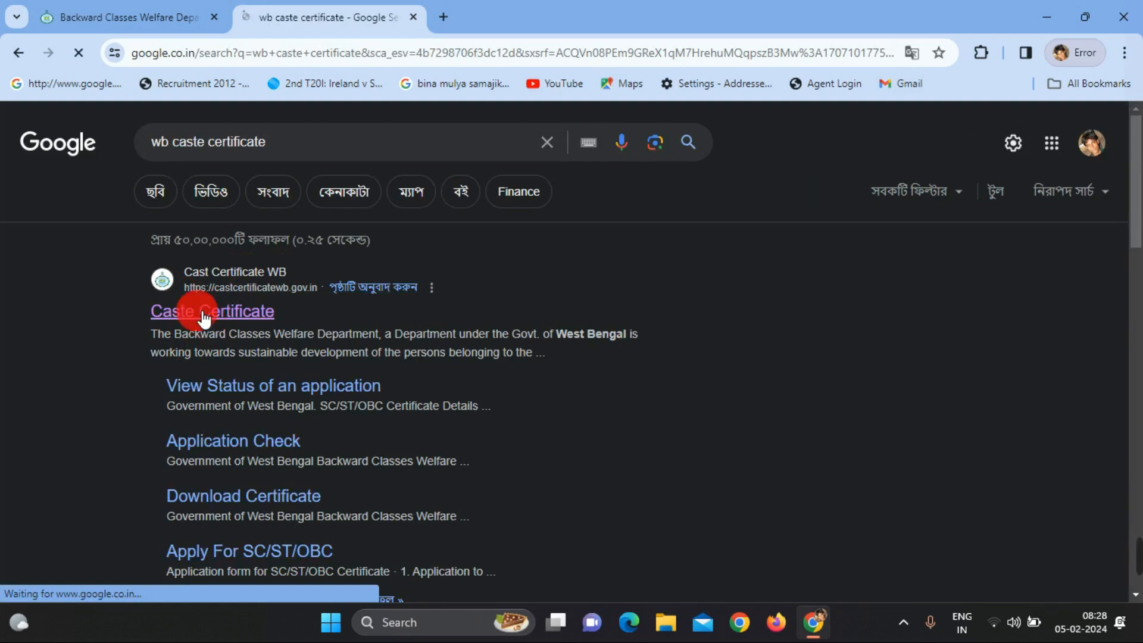
pyautogui.click(150, 23)
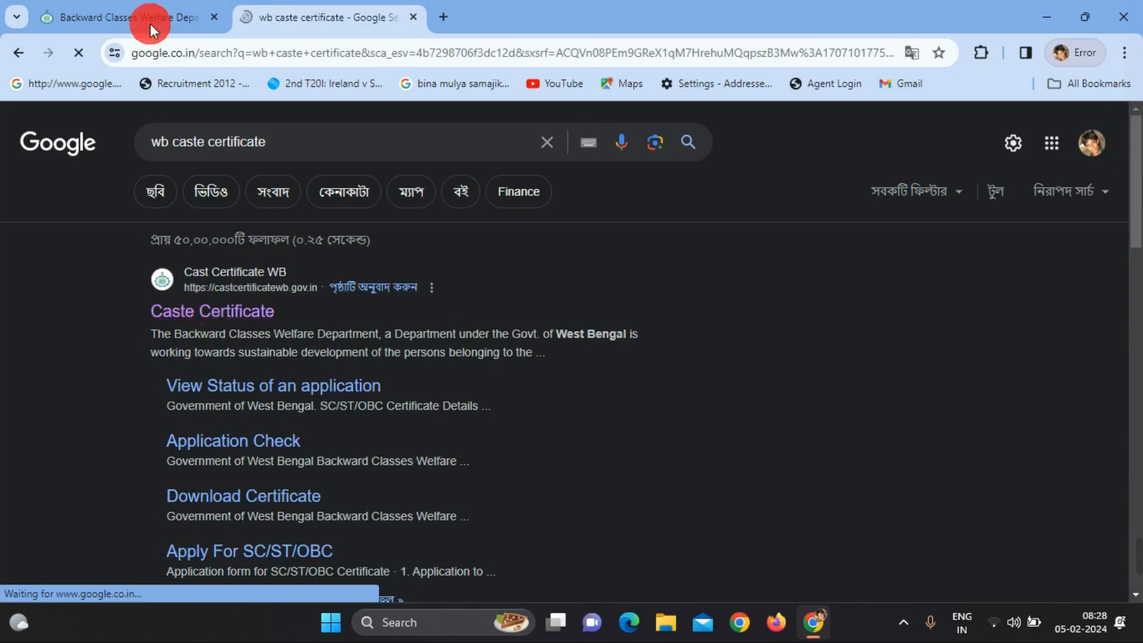
pyautogui.click(268, 226)
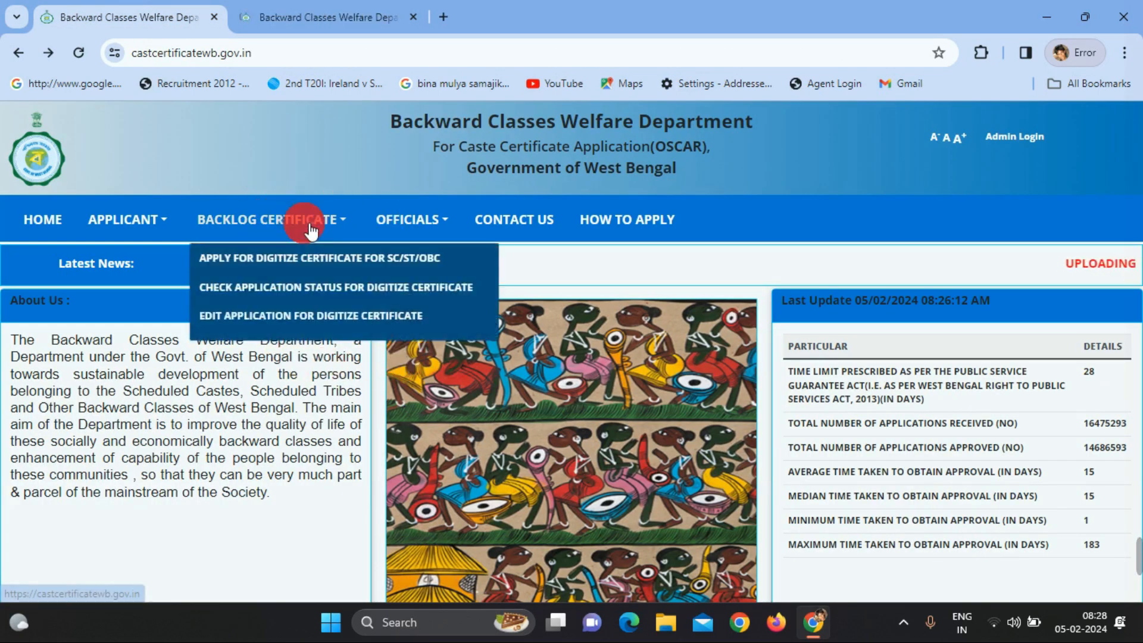
# Open 'Apply for Digitize Certificate for SC/ST/OBC' from the Backlog Certificate menu
pyautogui.moveTo(160, 223)
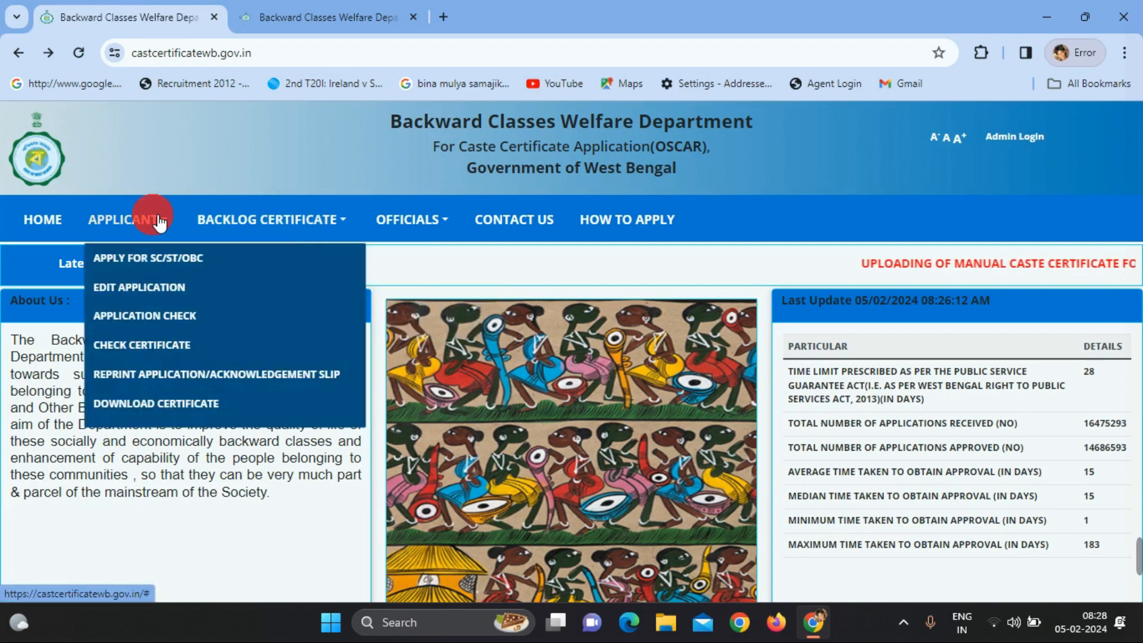
pyautogui.moveTo(231, 226)
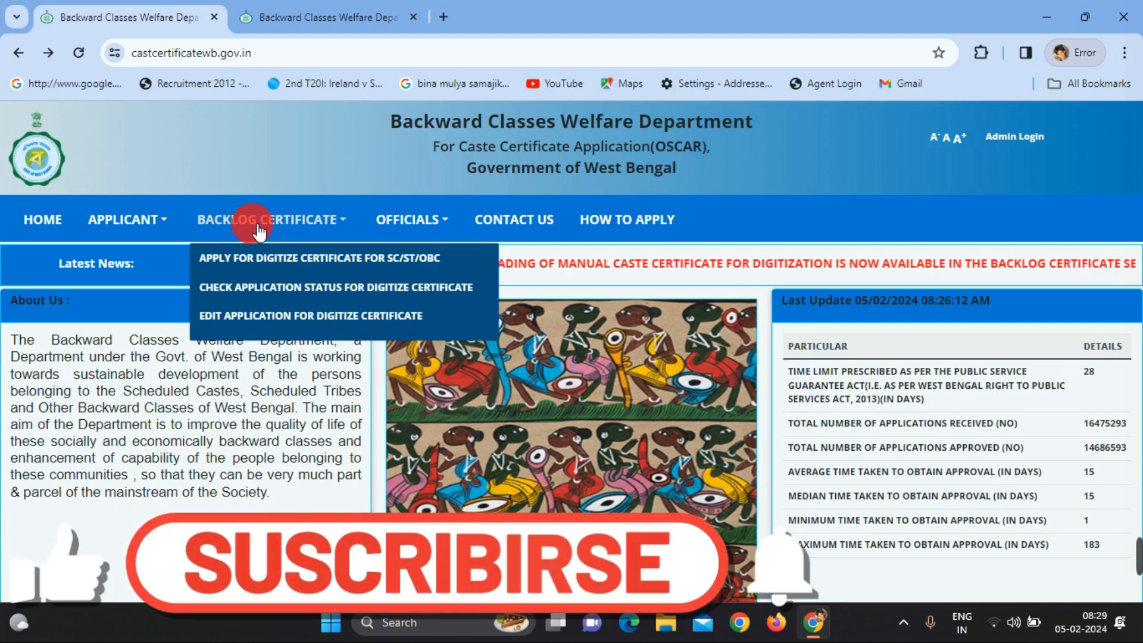
pyautogui.click(271, 265)
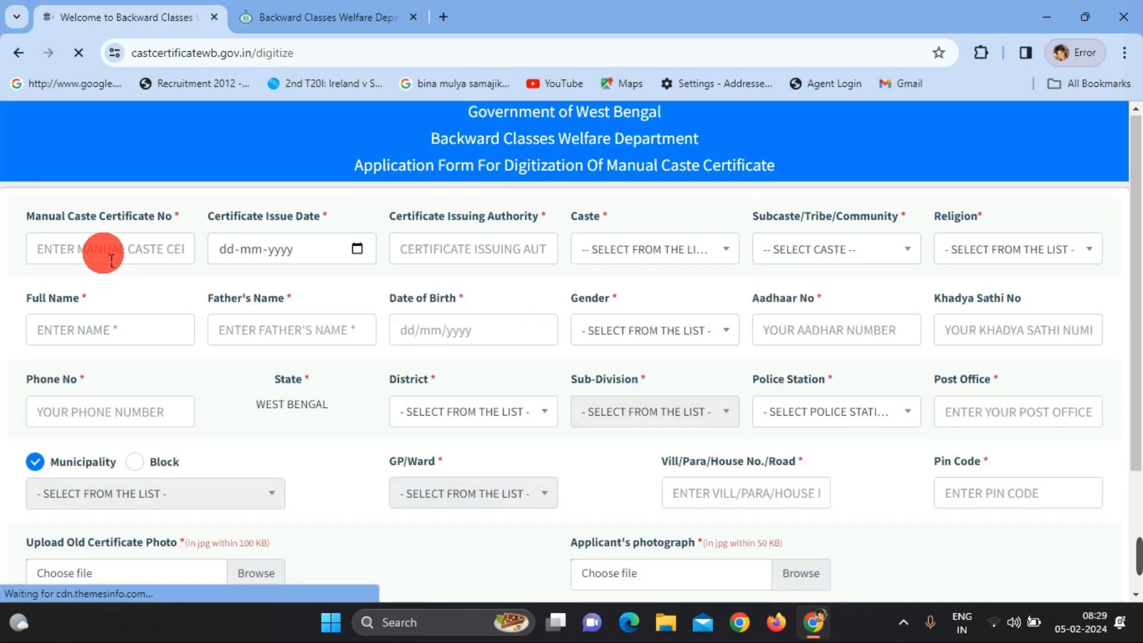
# Select SC in the Caste dropdown of the digitization form
pyautogui.scroll(-3, 110, 260)
pyautogui.scroll(3, 111, 260)
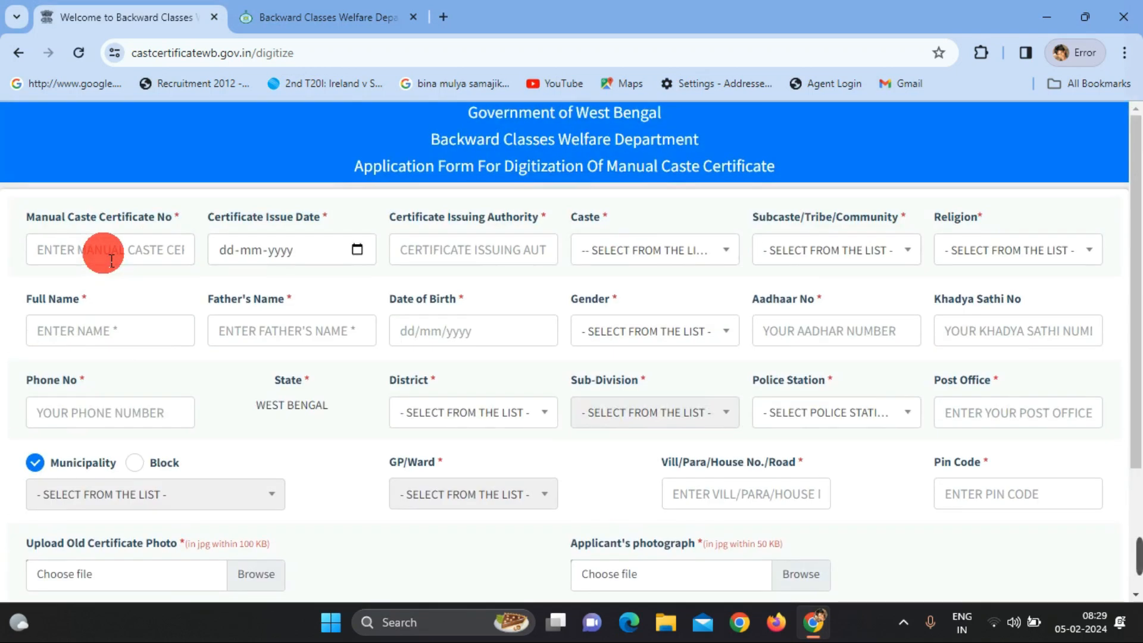
pyautogui.scroll(-2, 111, 260)
pyautogui.click(122, 168)
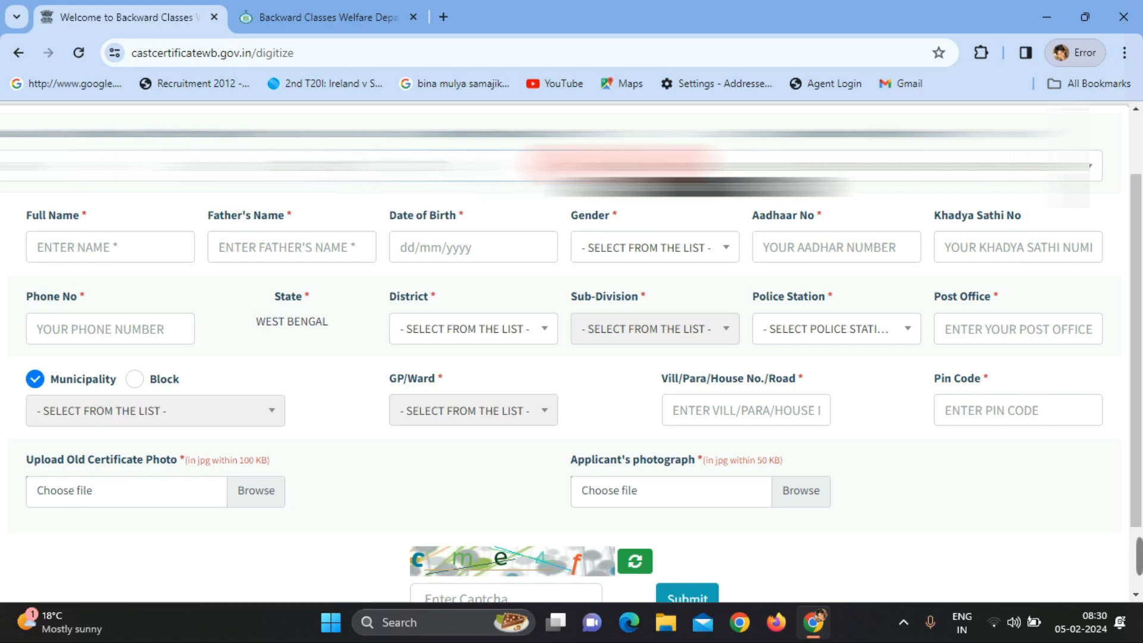
pyautogui.click(655, 247)
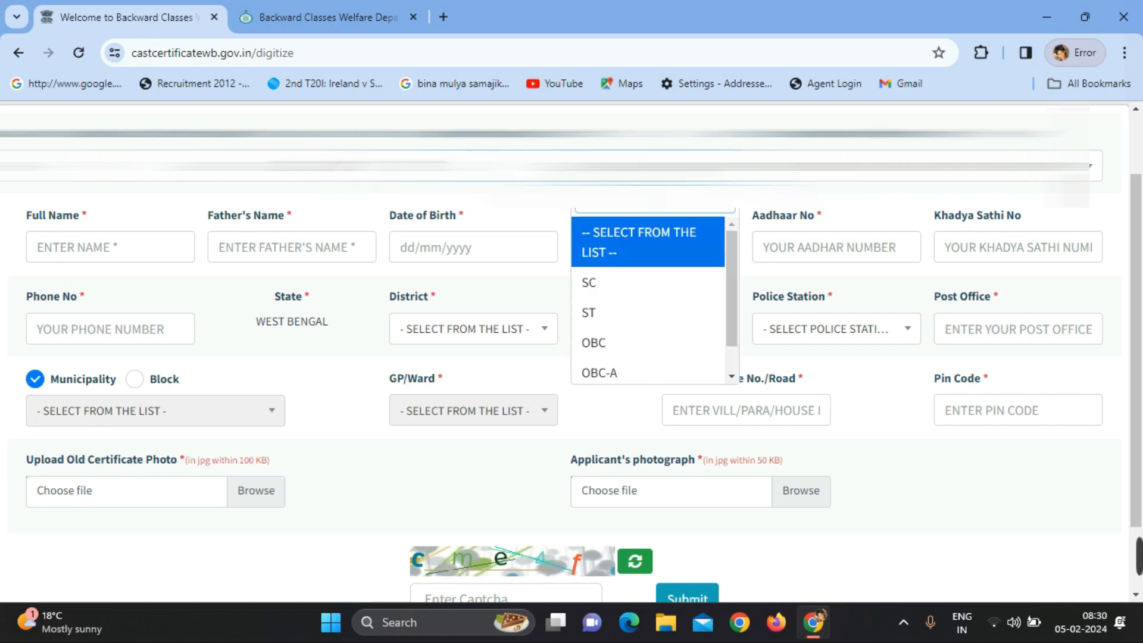
pyautogui.click(608, 290)
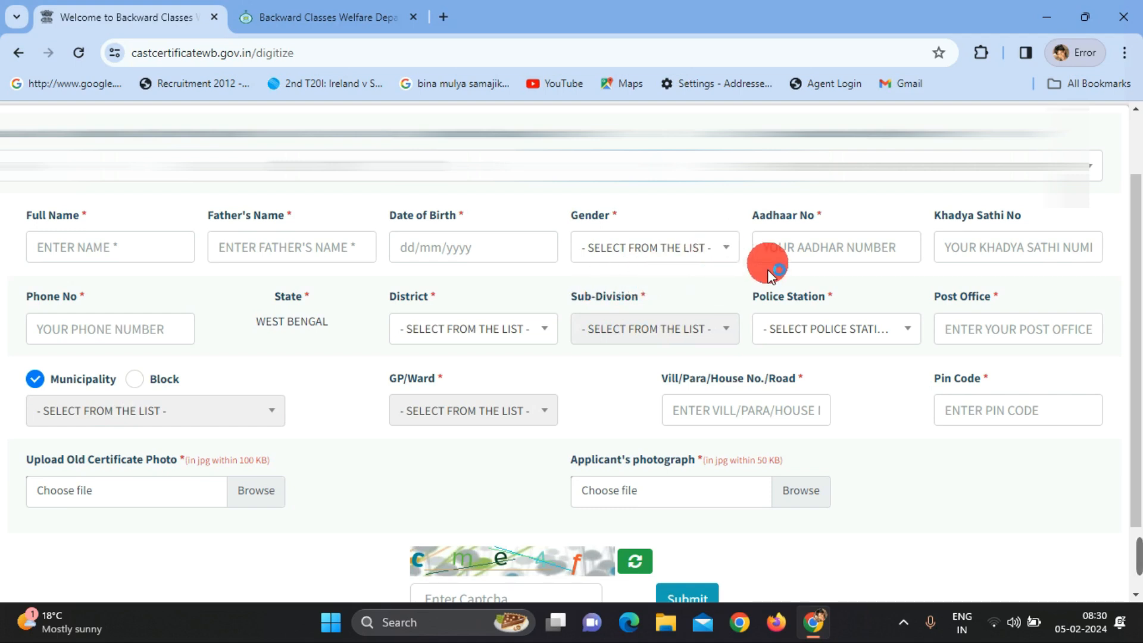
# Set the subcaste to NAMASUDRA and the religion to HINDUISM
pyautogui.click(870, 168)
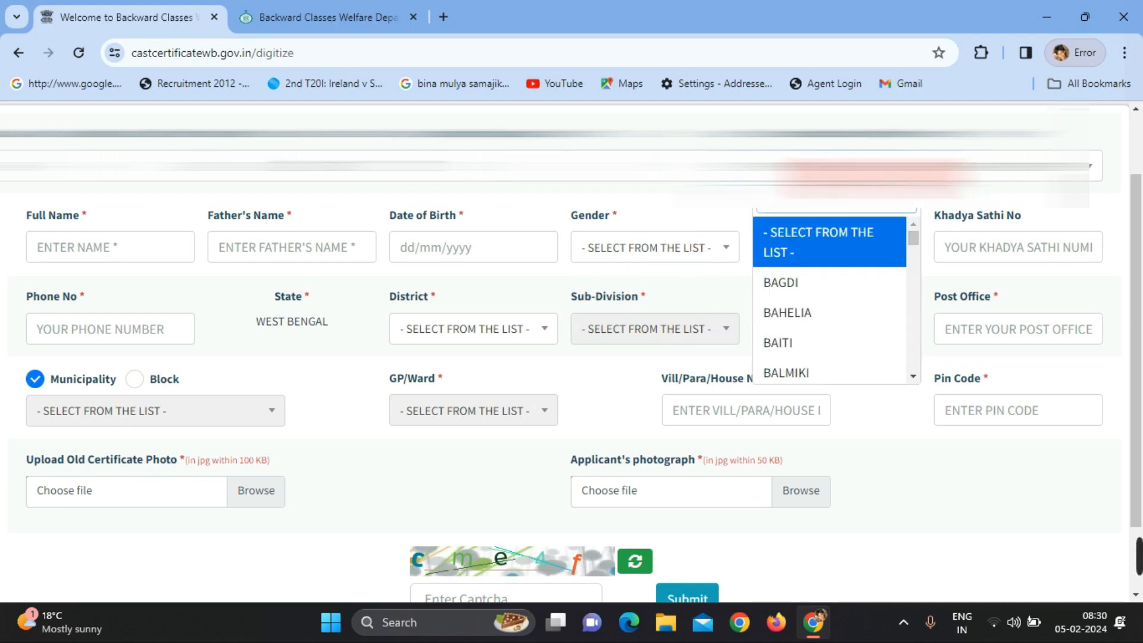
pyautogui.write('ban')
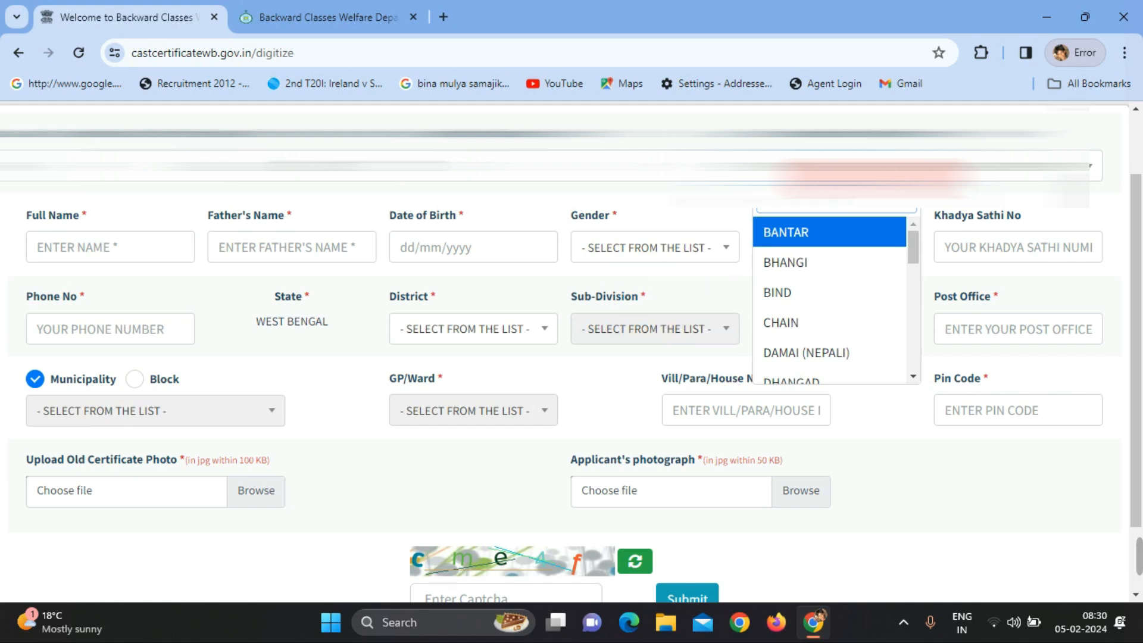
pyautogui.write('na')
pyautogui.click(835, 256)
pyautogui.click(1012, 199)
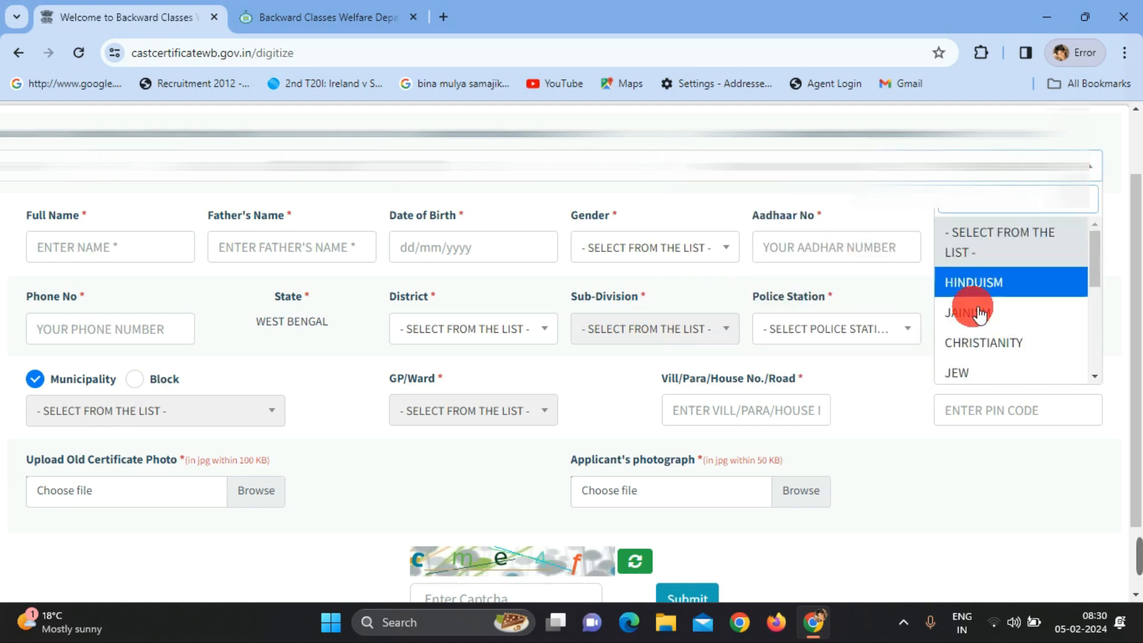
pyautogui.click(995, 284)
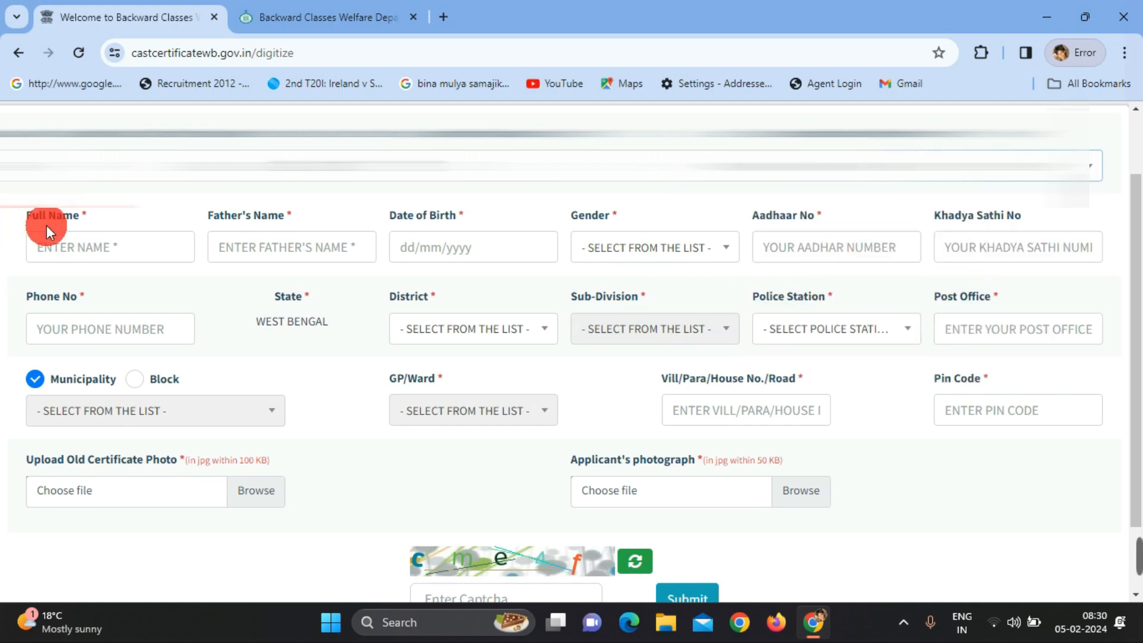
pyautogui.click(94, 248)
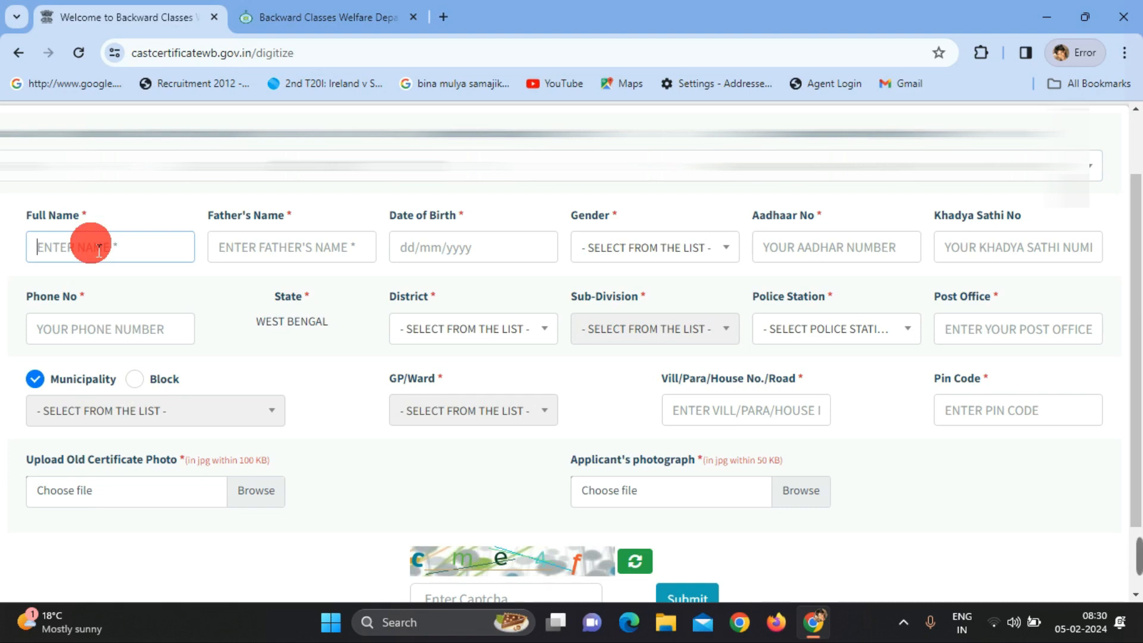
pyautogui.write('DEMO DEMO')
pyautogui.click(328, 261)
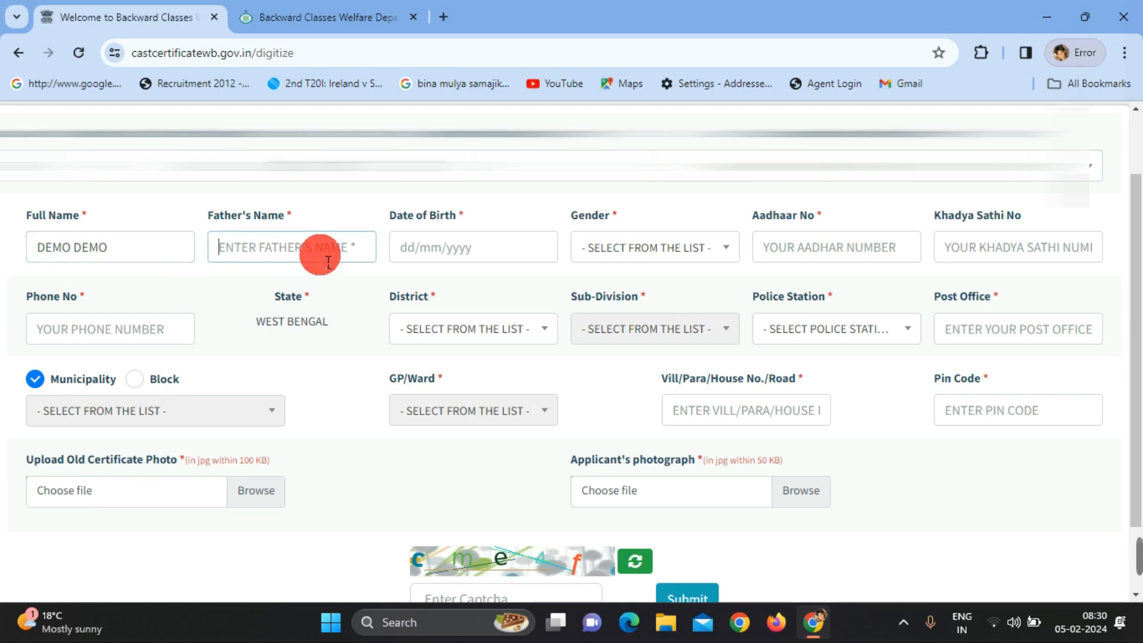
pyautogui.write('DE')
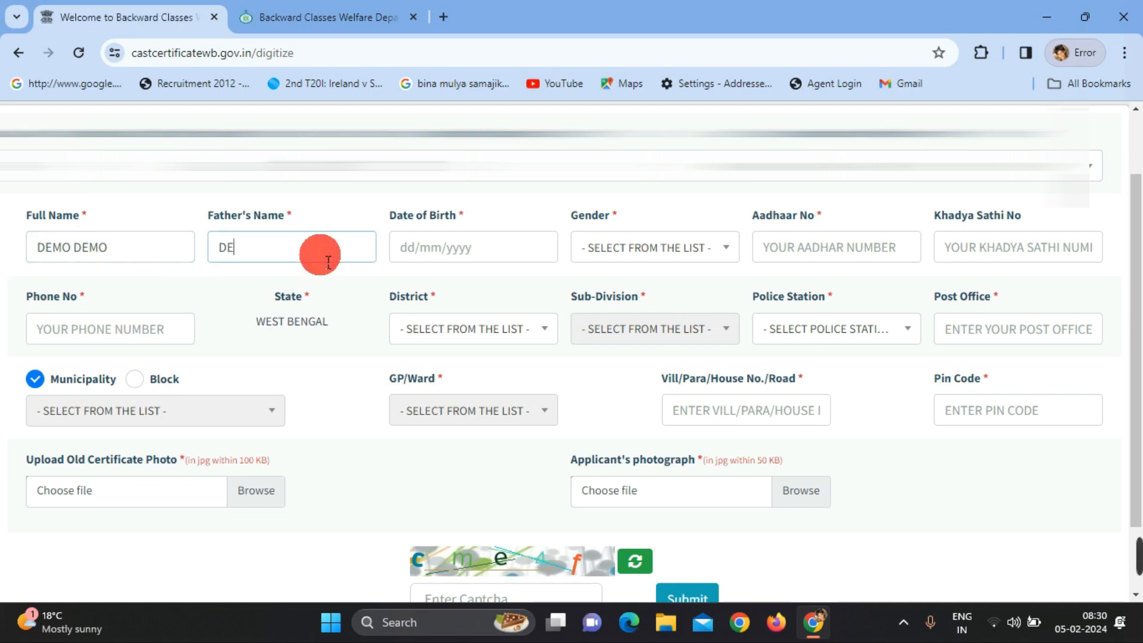
pyautogui.write('MO DEMO')
pyautogui.click(493, 247)
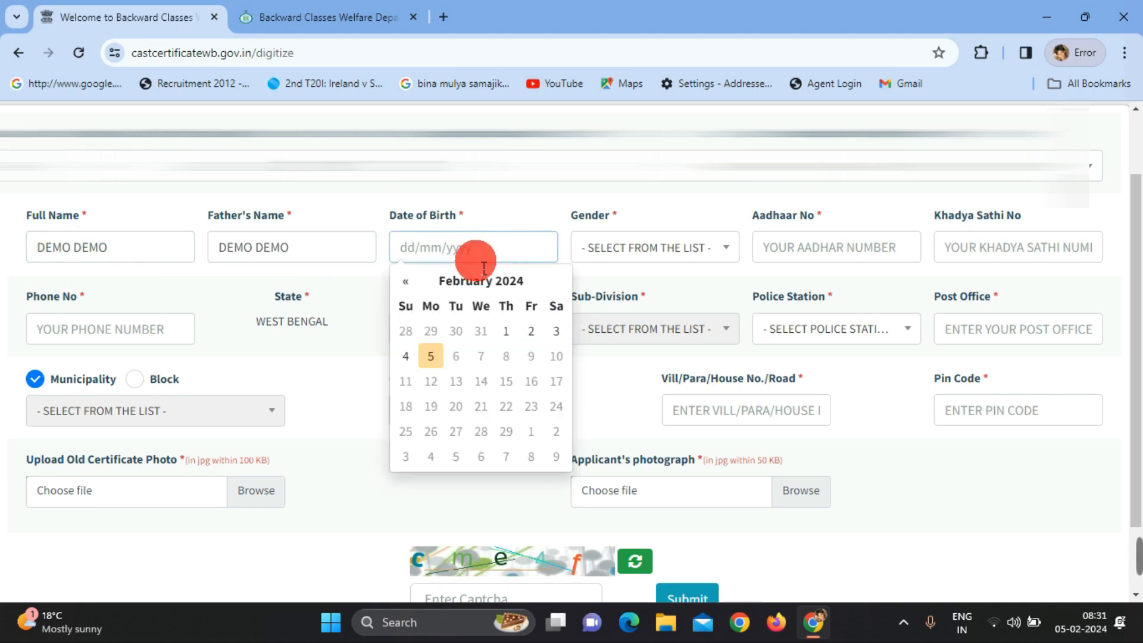
pyautogui.write('02')
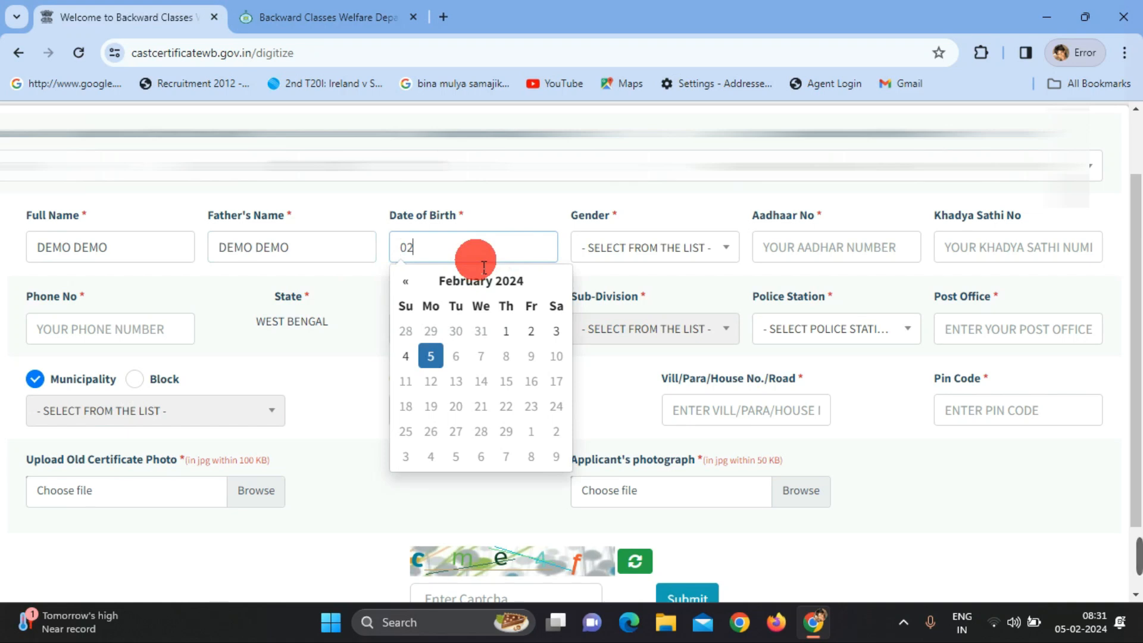
pyautogui.press('BackSpace')
pyautogui.press('BackSpace')
pyautogui.write('27/07/1992')
pyautogui.click(620, 247)
pyautogui.click(635, 344)
# Fill in the applicant's Aadhaar number and phone number
pyautogui.click(813, 247)
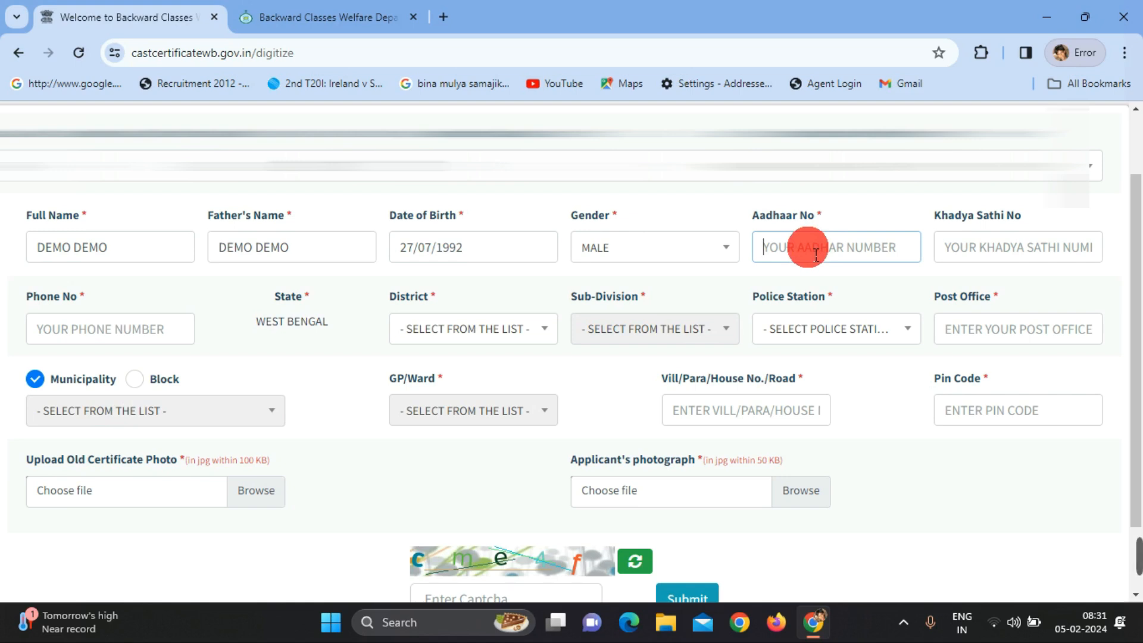
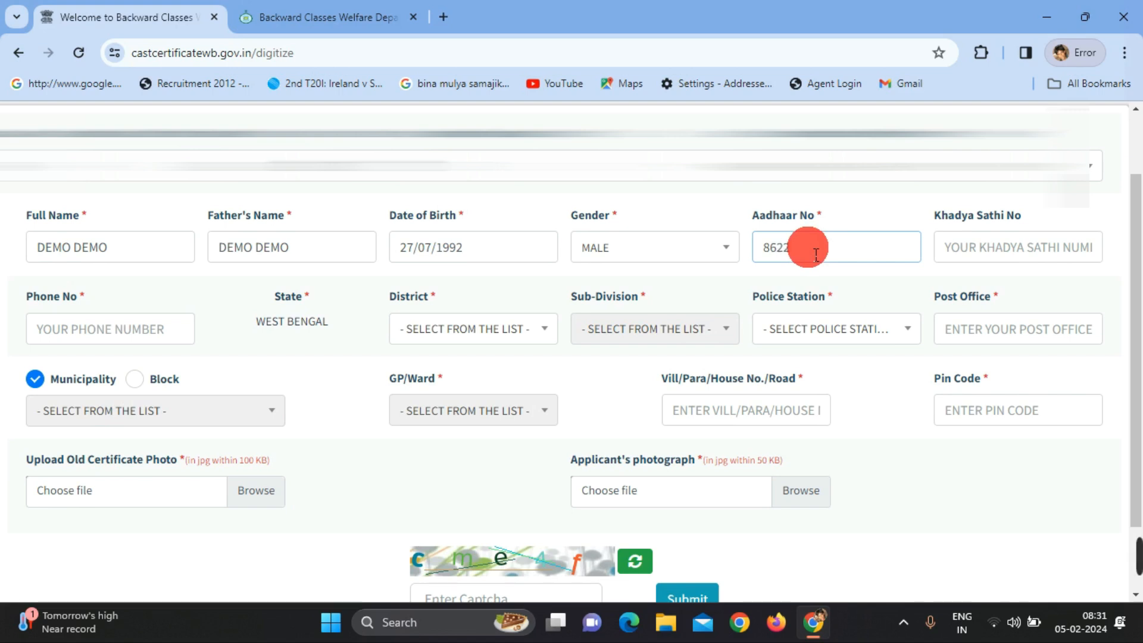
pyautogui.press('Tab')
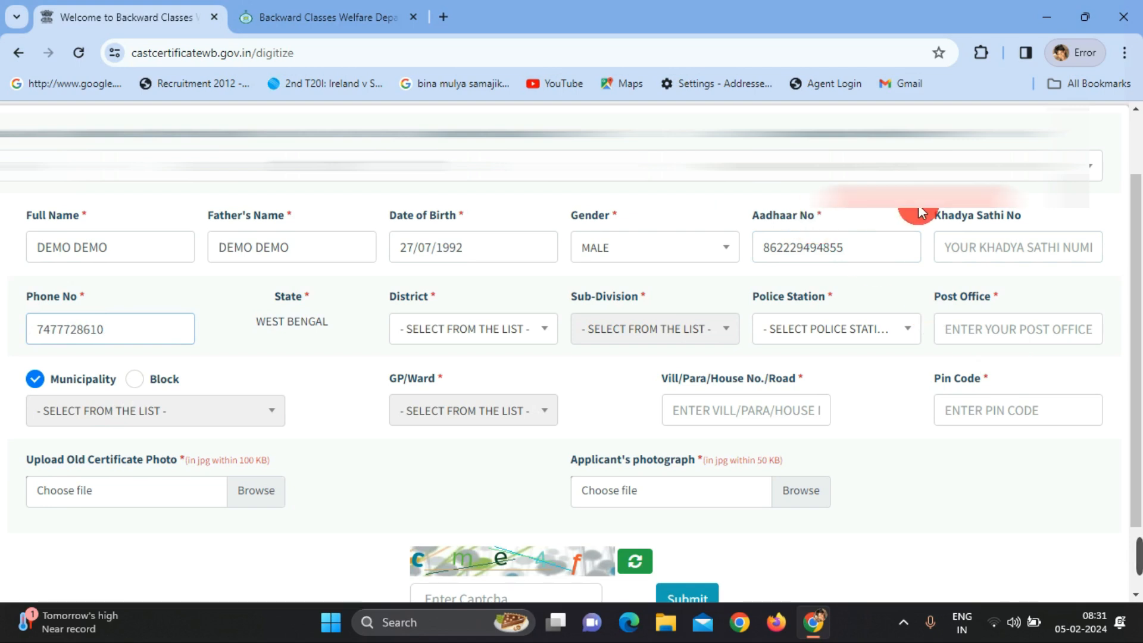
# Set the district to DAKSHIN DINAJPUR
pyautogui.click(490, 331)
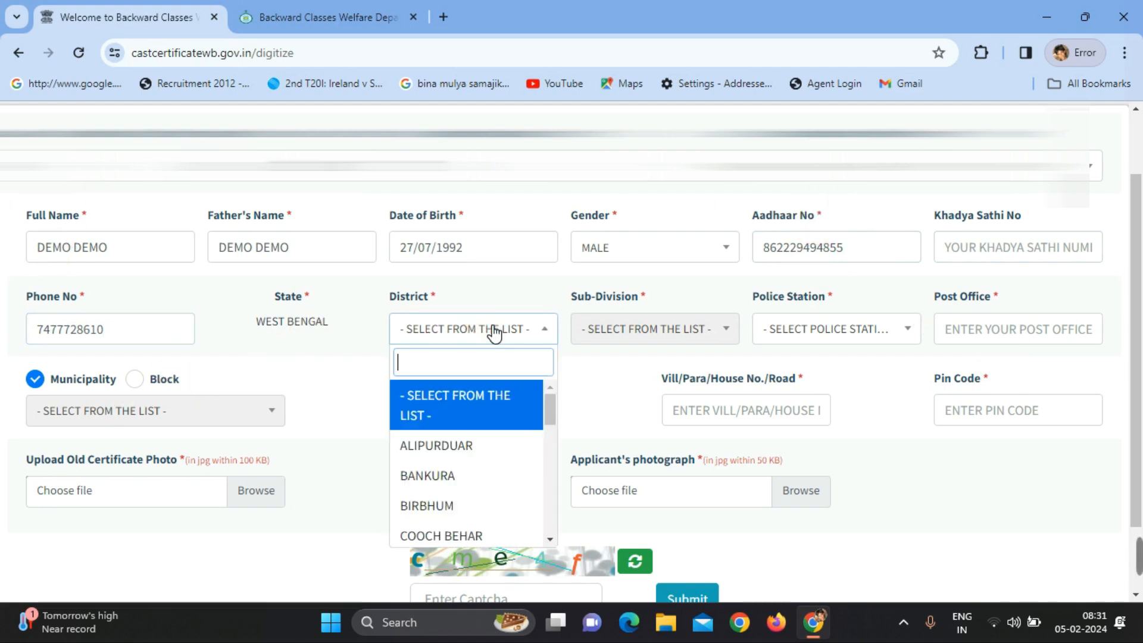
pyautogui.scroll(-4, 480, 467)
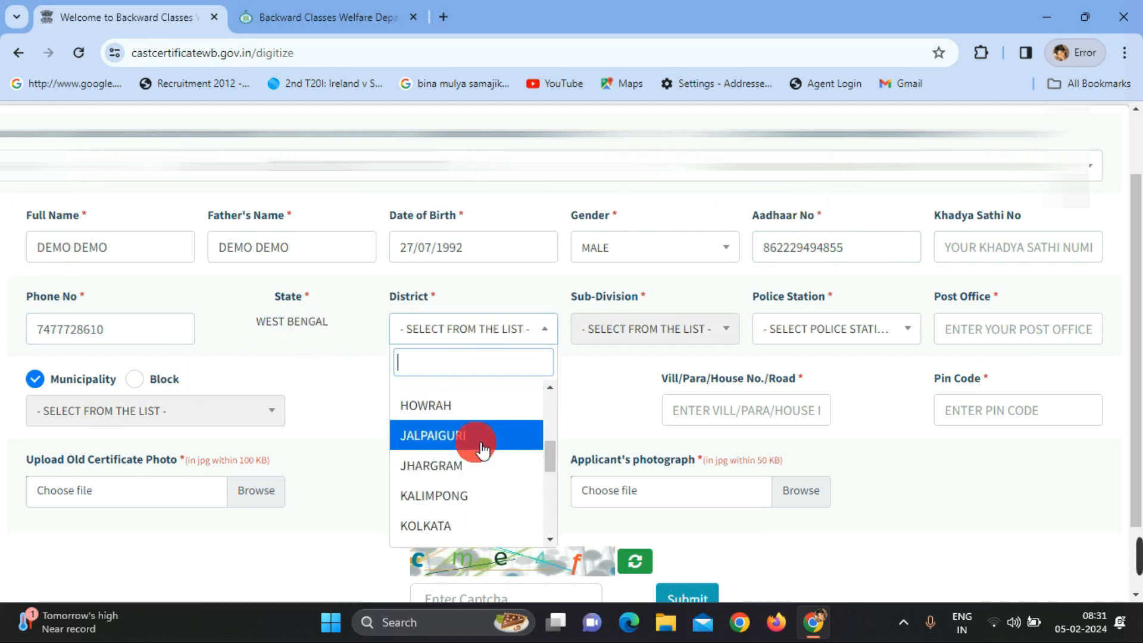
pyautogui.scroll(-3, 477, 441)
pyautogui.scroll(-3, 480, 446)
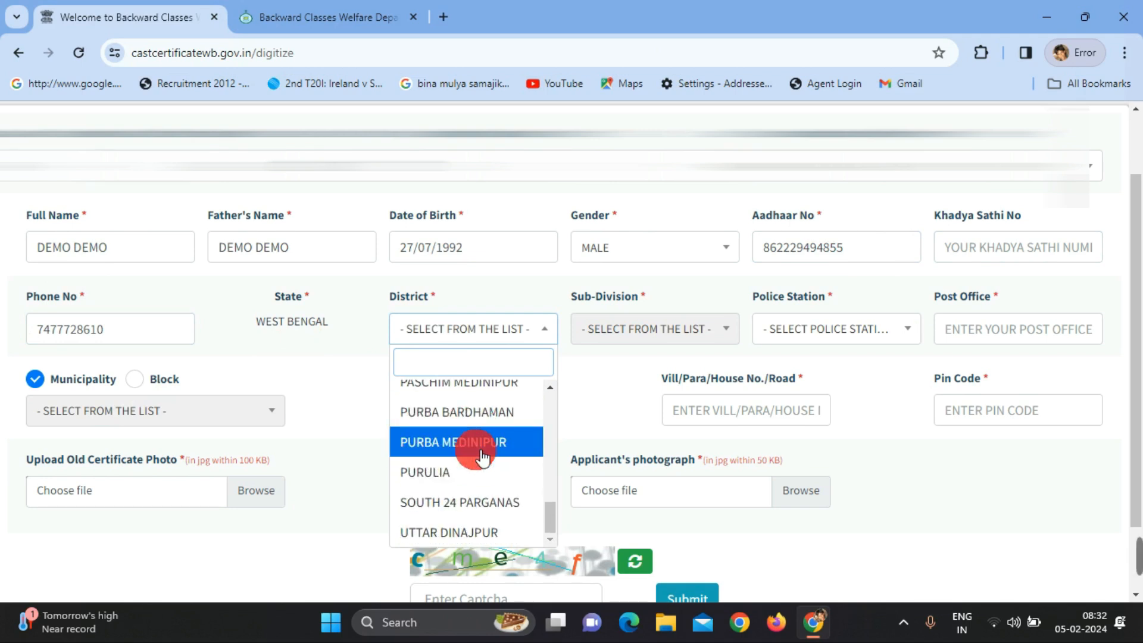
pyautogui.scroll(5, 483, 455)
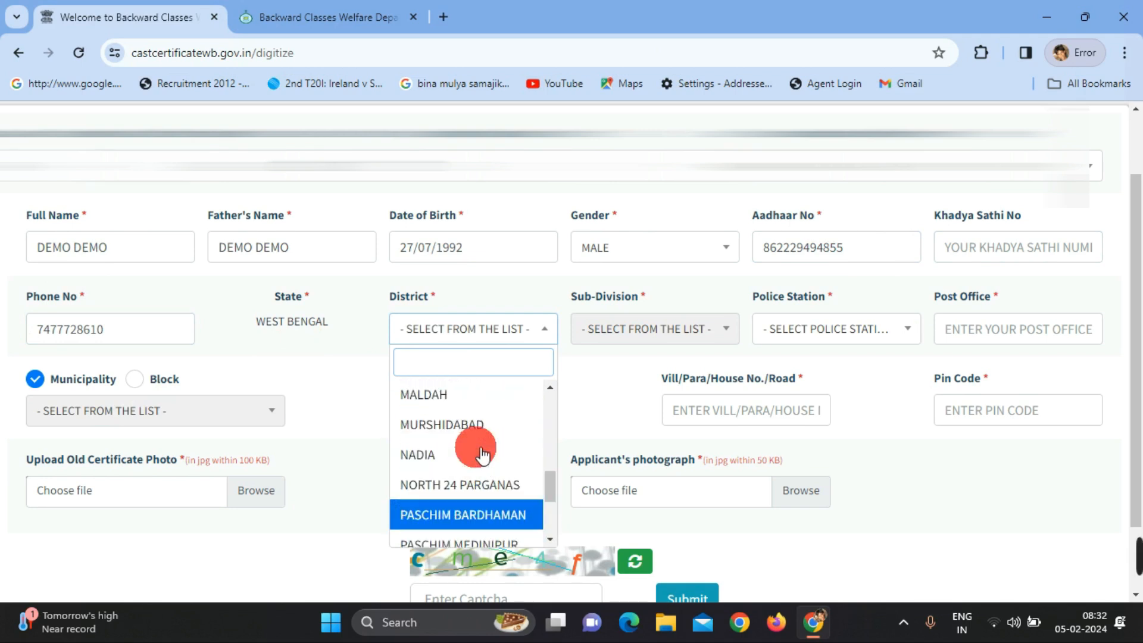
pyautogui.write('D')
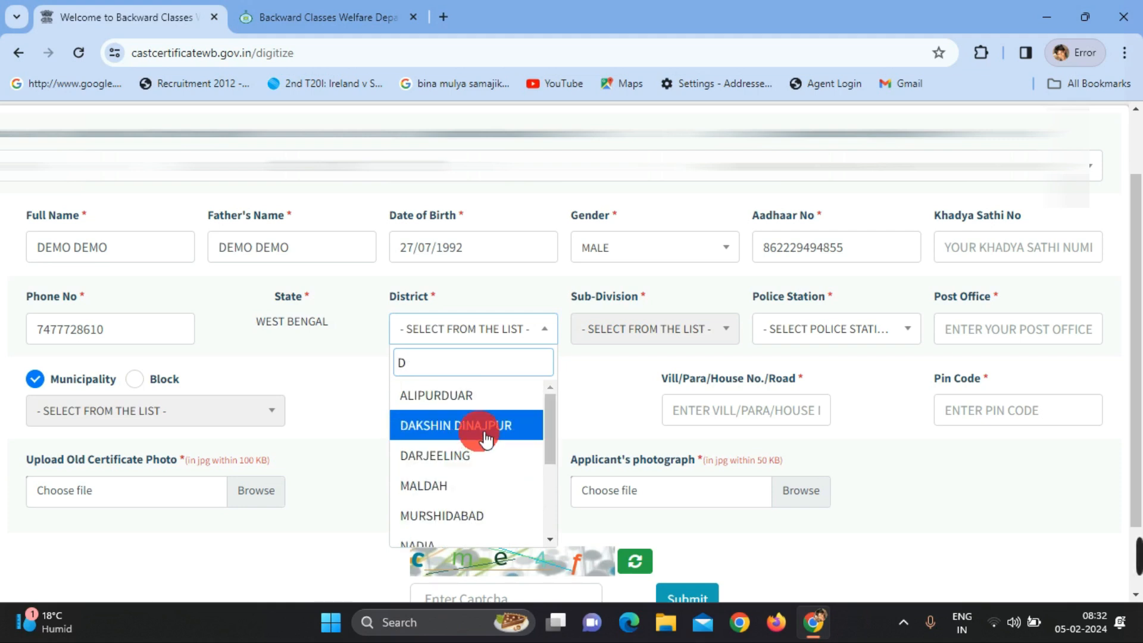
pyautogui.click(484, 433)
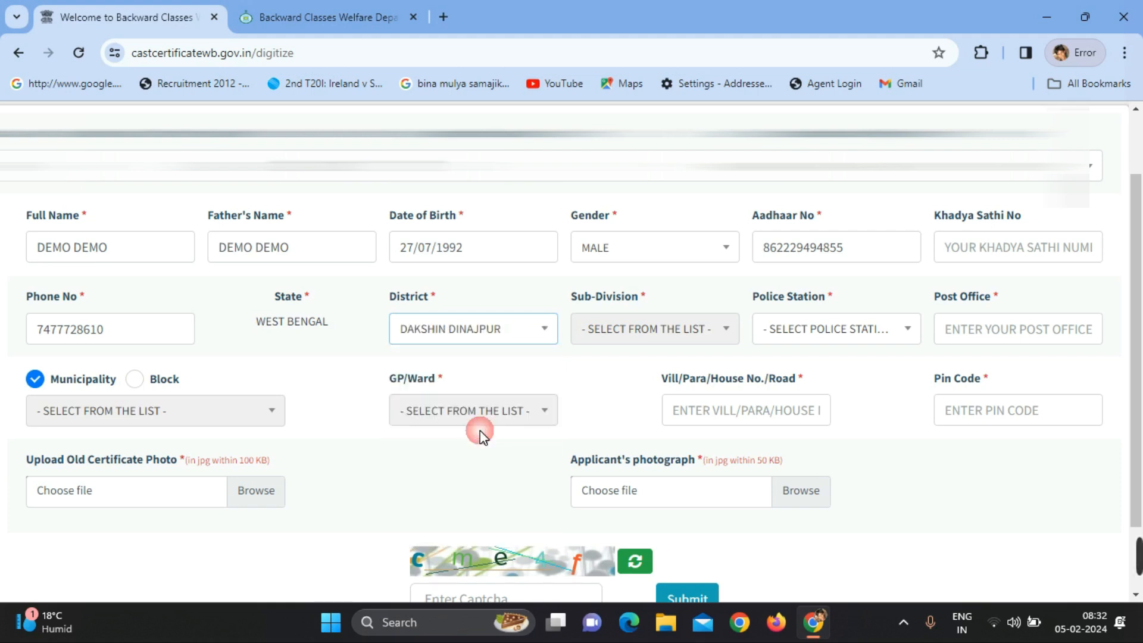
# Choose sub-division BALURGHAT(SADAR) and police station BALURGHAT
pyautogui.click(708, 334)
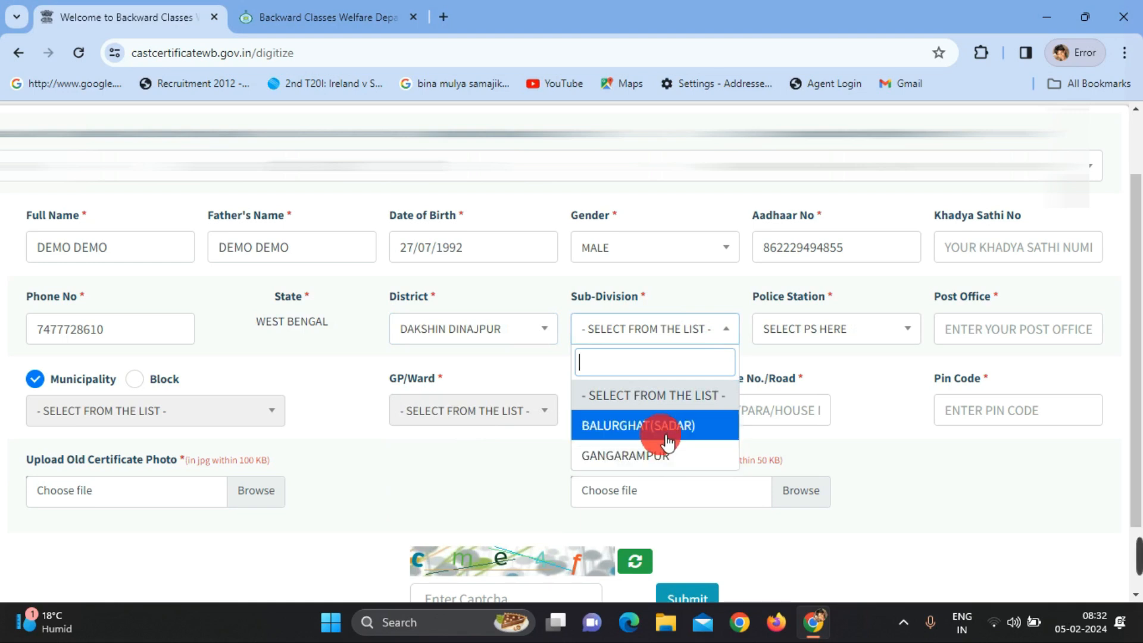
pyautogui.click(662, 427)
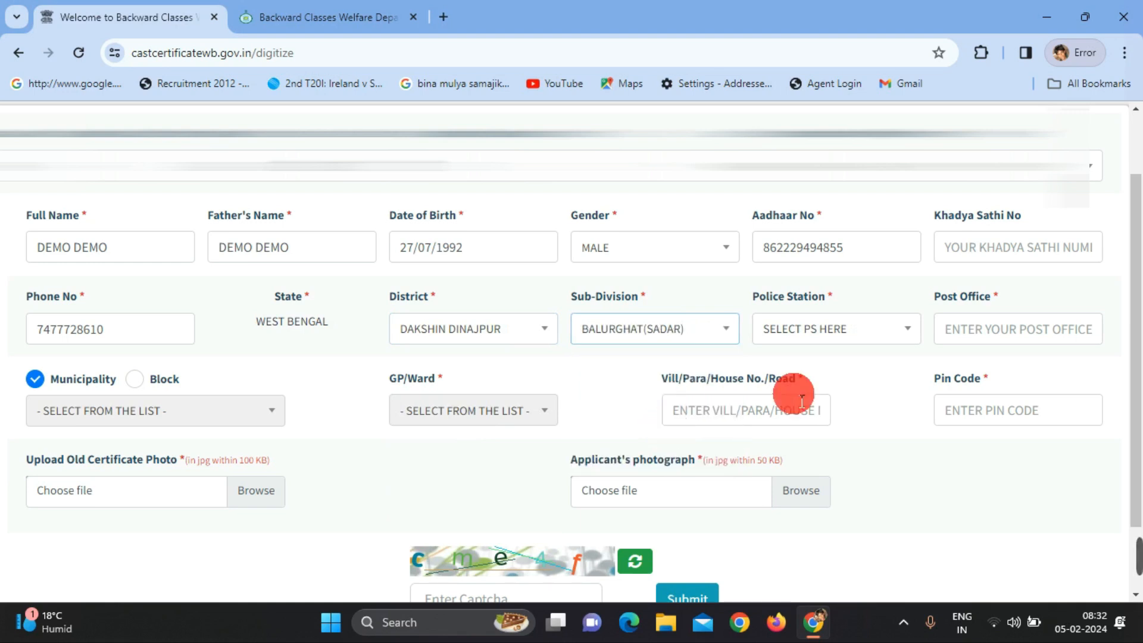
pyautogui.click(851, 345)
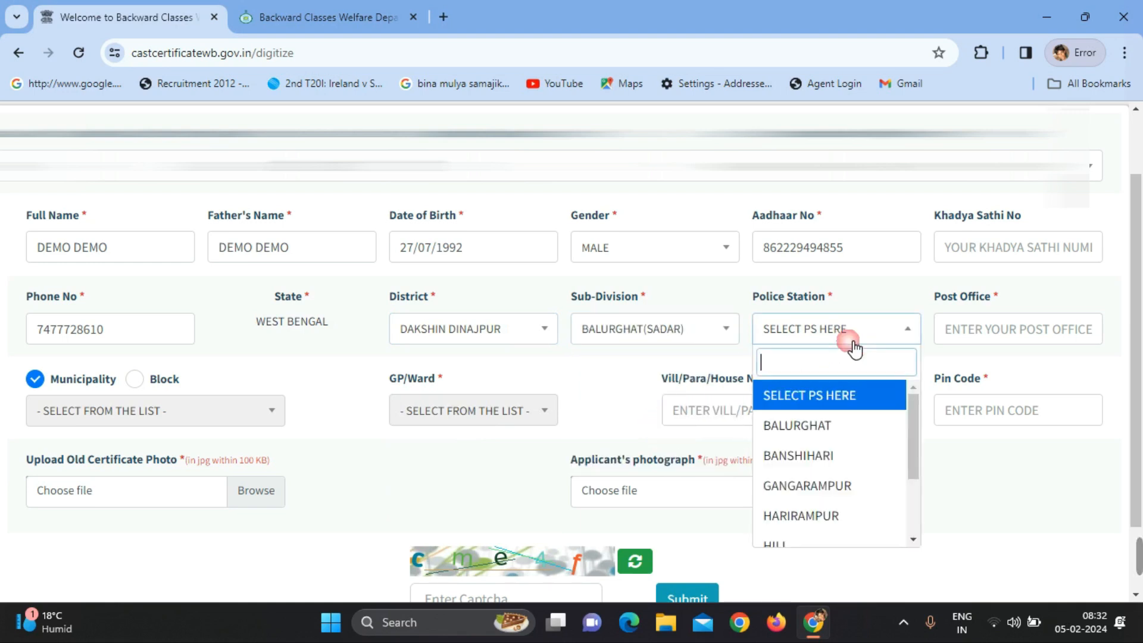
pyautogui.click(844, 429)
pyautogui.click(1019, 326)
# Finish the post office entry, mark the address as a Block area, and choose block BALURGHAT
pyautogui.write('TG')
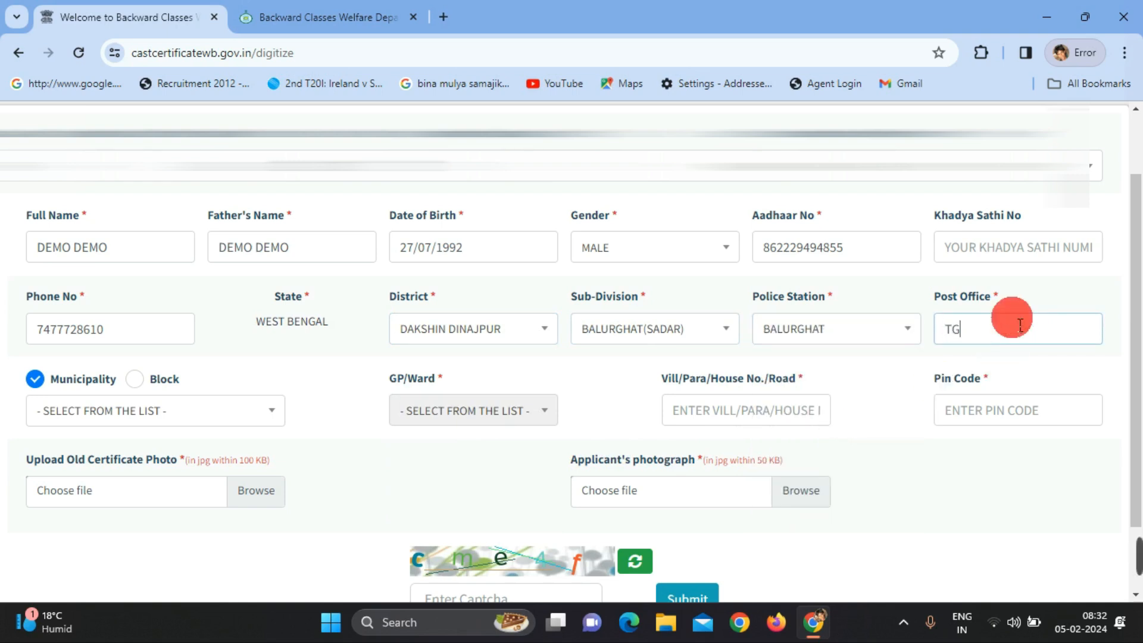
pyautogui.press('BackSpace')
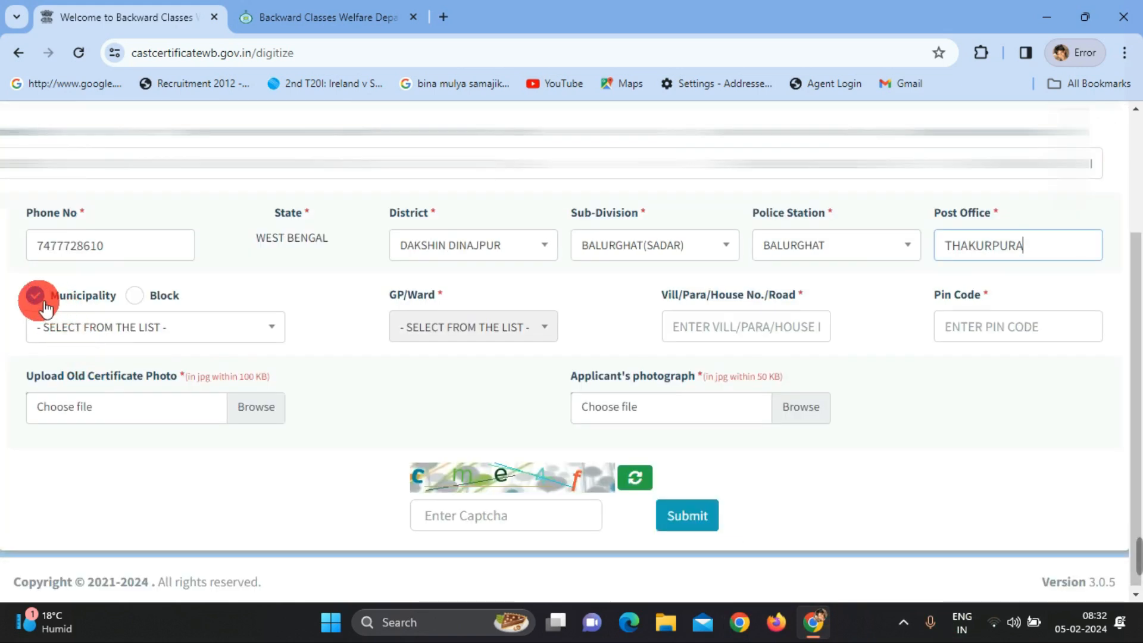
pyautogui.click(150, 301)
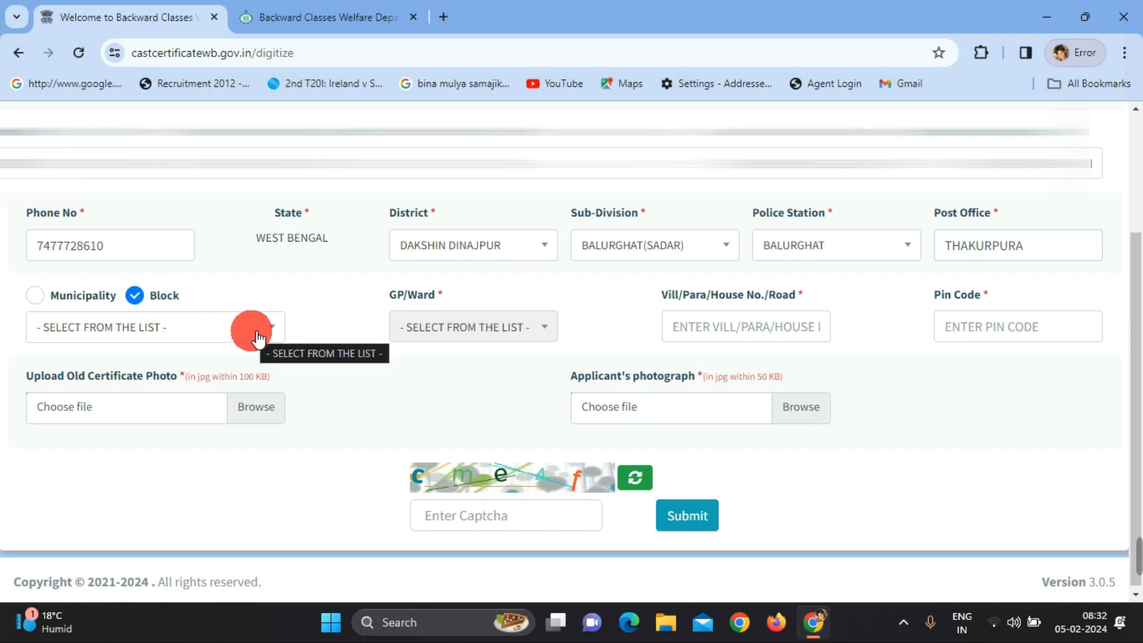
pyautogui.click(98, 331)
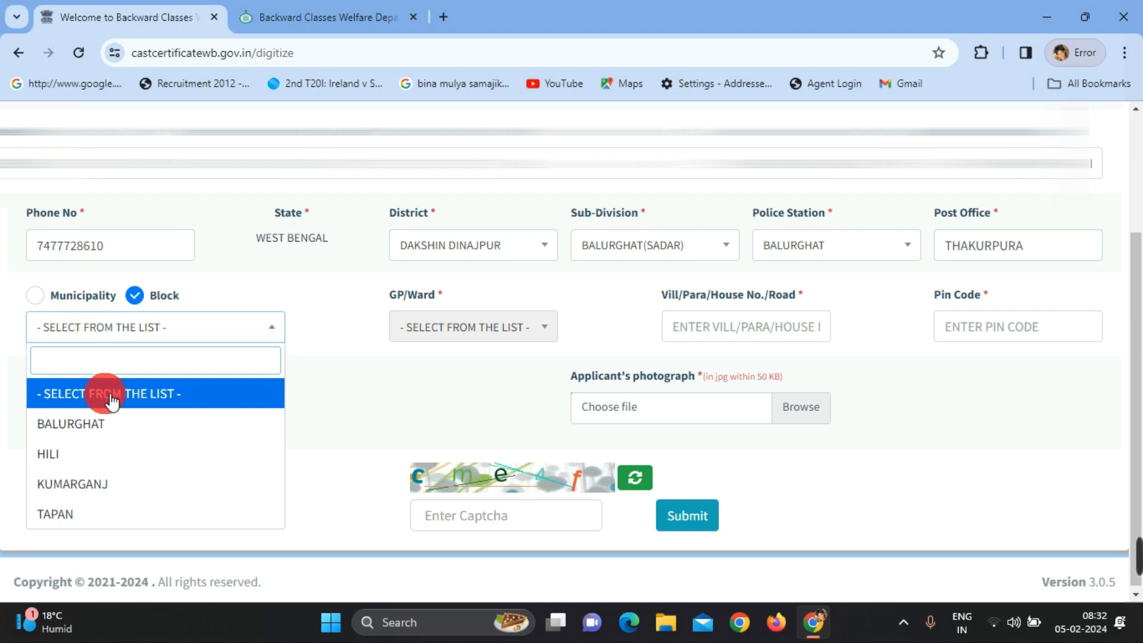
pyautogui.click(105, 424)
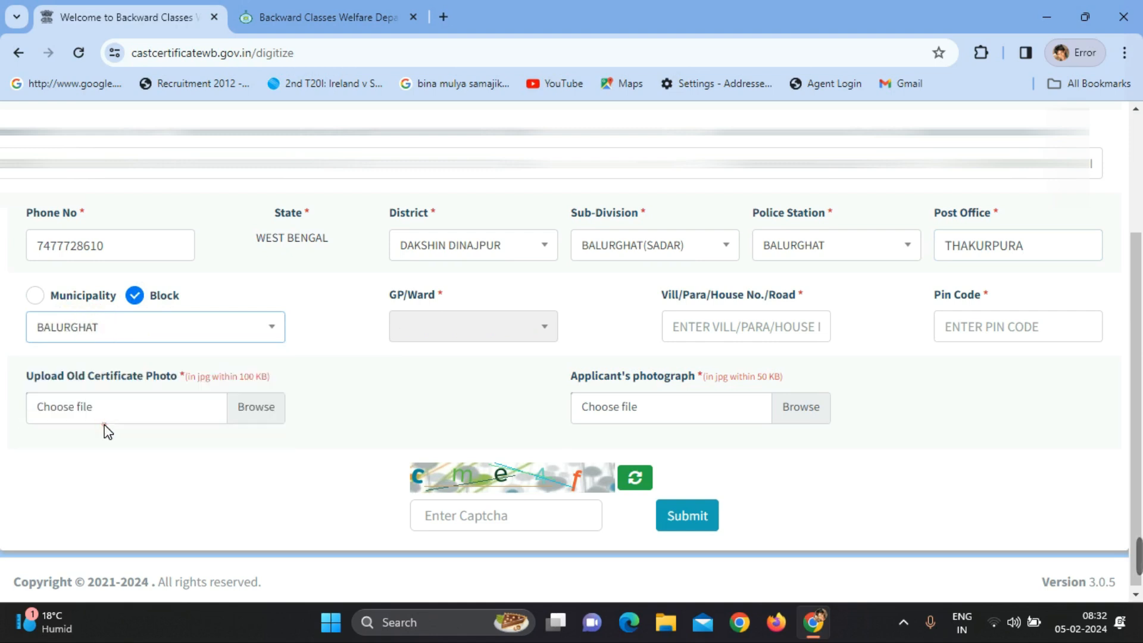
# Choose GP/Ward GOPALBATI and enter the village and road address
pyautogui.click(445, 345)
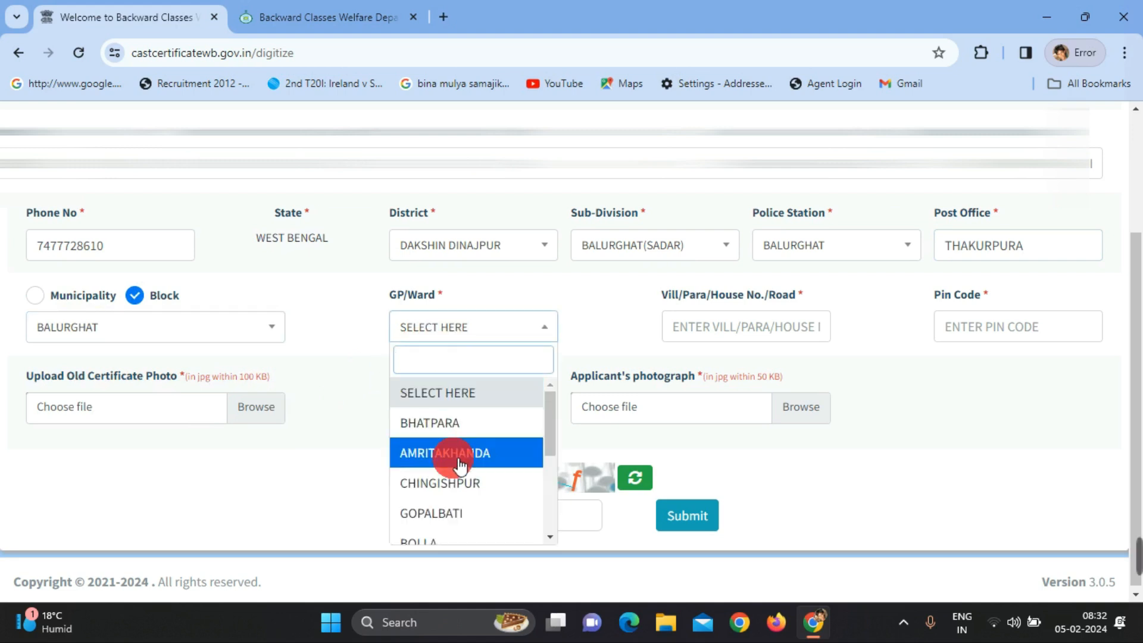
pyautogui.click(459, 513)
pyautogui.click(824, 324)
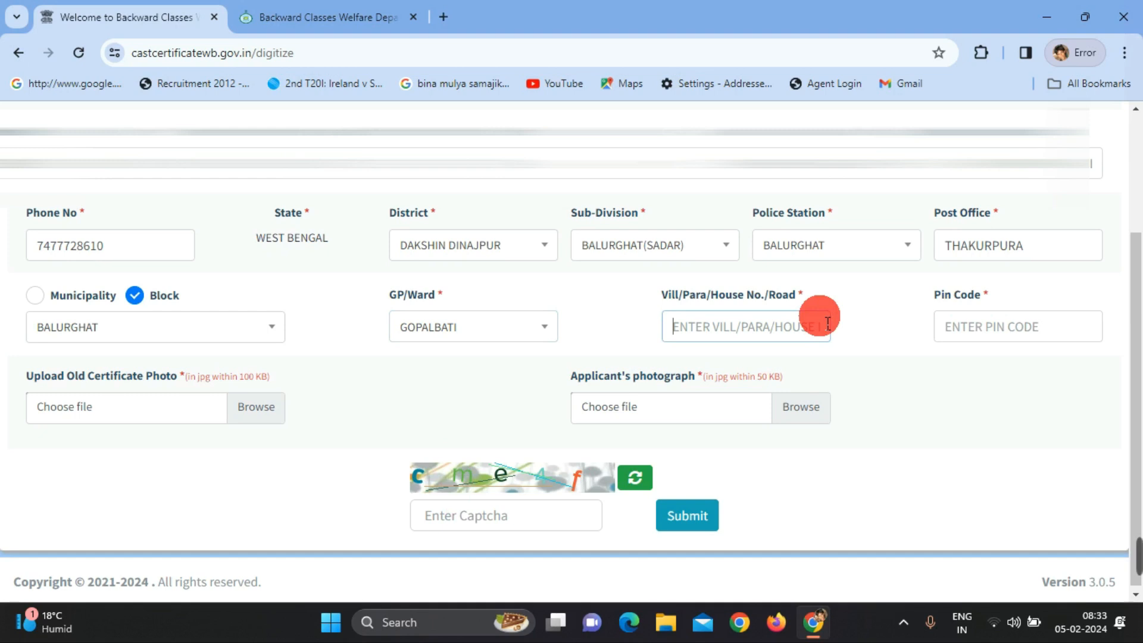
pyautogui.write('BASRA')
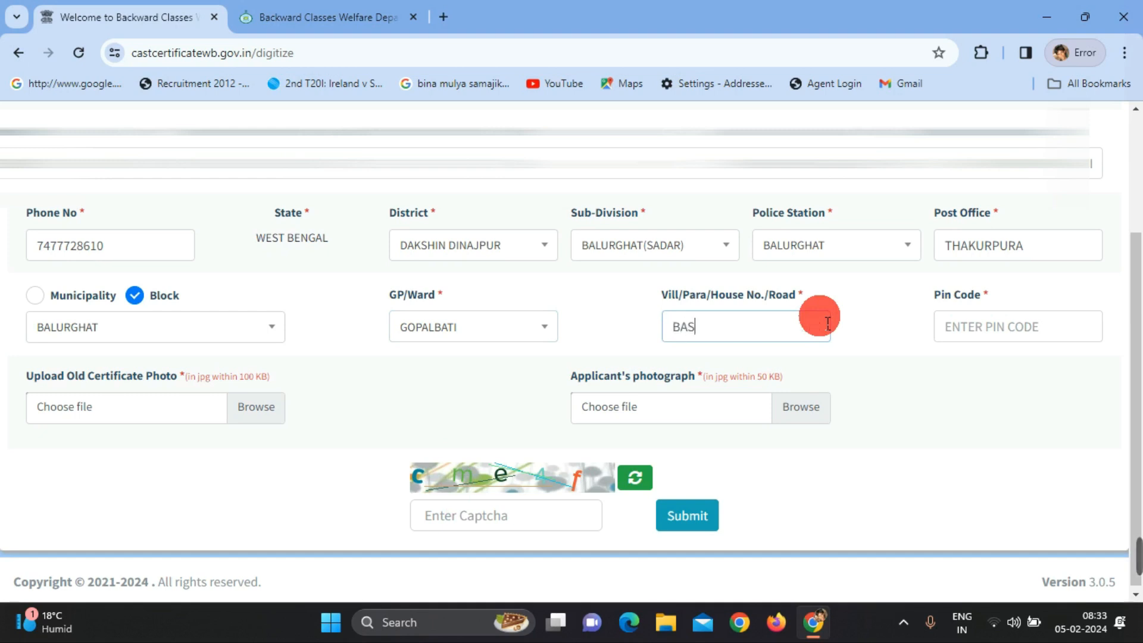
pyautogui.press('BackSpace')
pyautogui.press('BackSpace')
pyautogui.press('BackSpace')
pyautogui.write('RAKOIL')
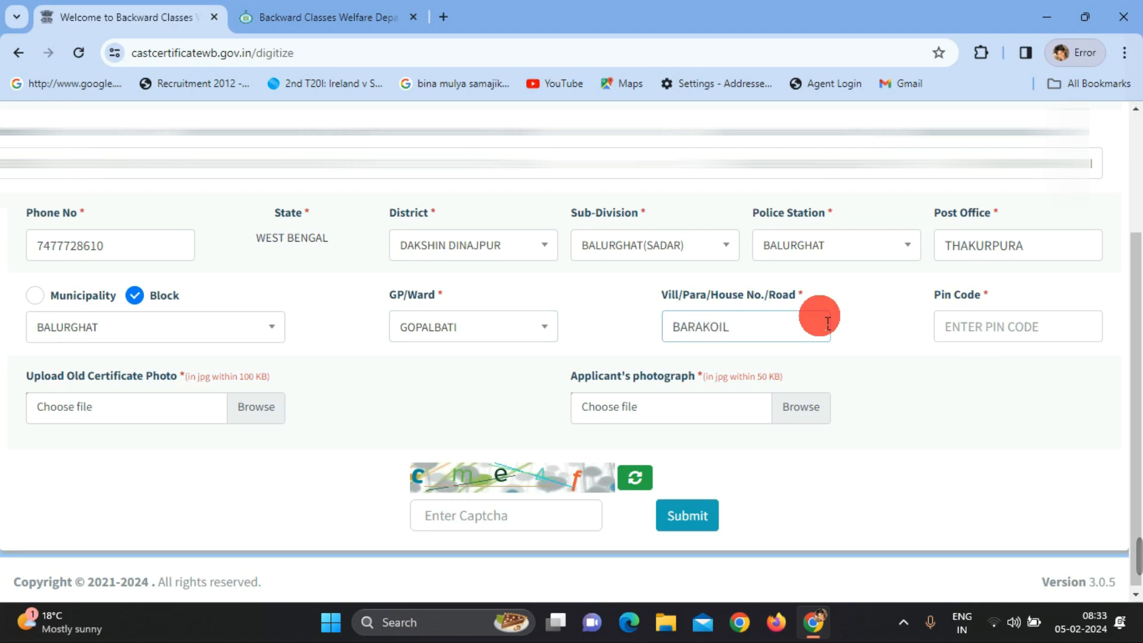
pyautogui.click(1003, 327)
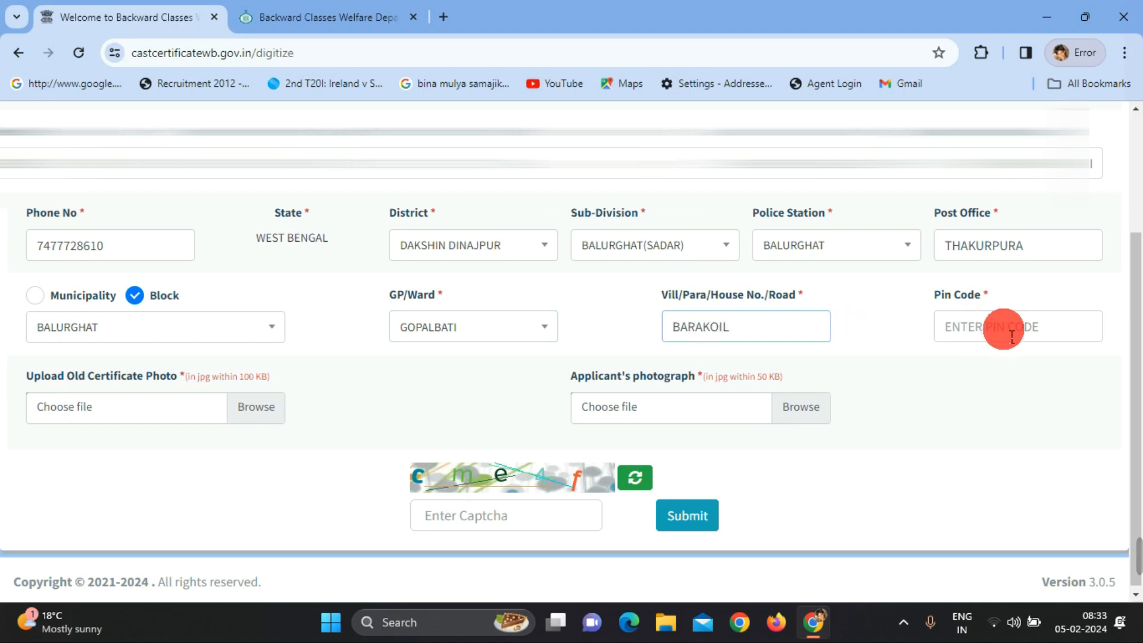
# Enter the applicant's six-digit pin code in the Pin Code field
pyautogui.write('733145')
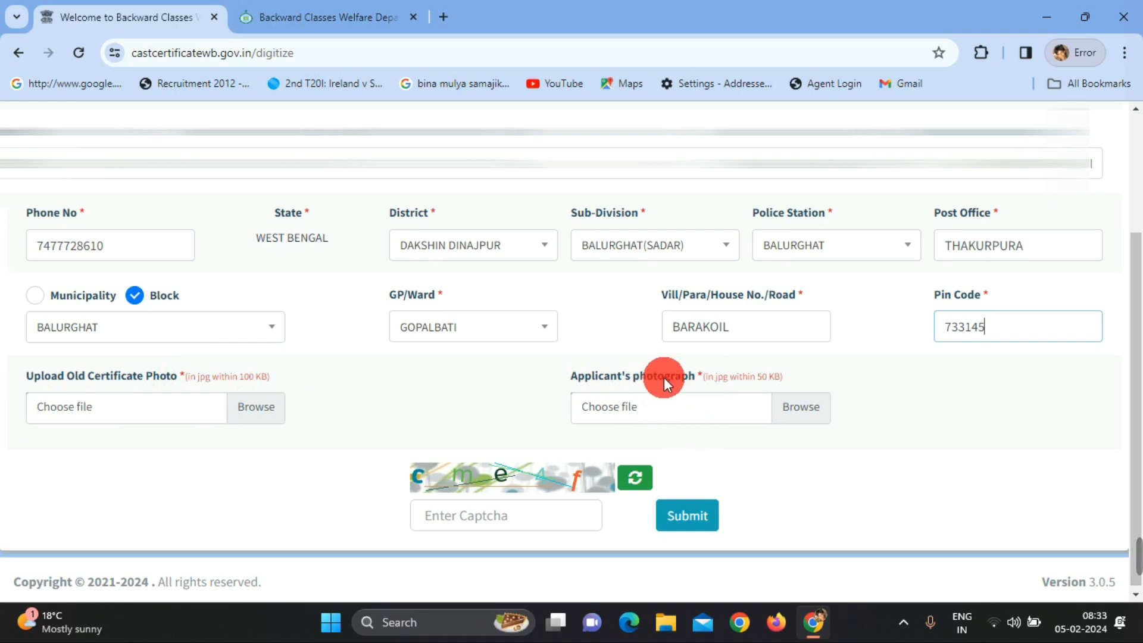
pyautogui.moveTo(1124, 543)
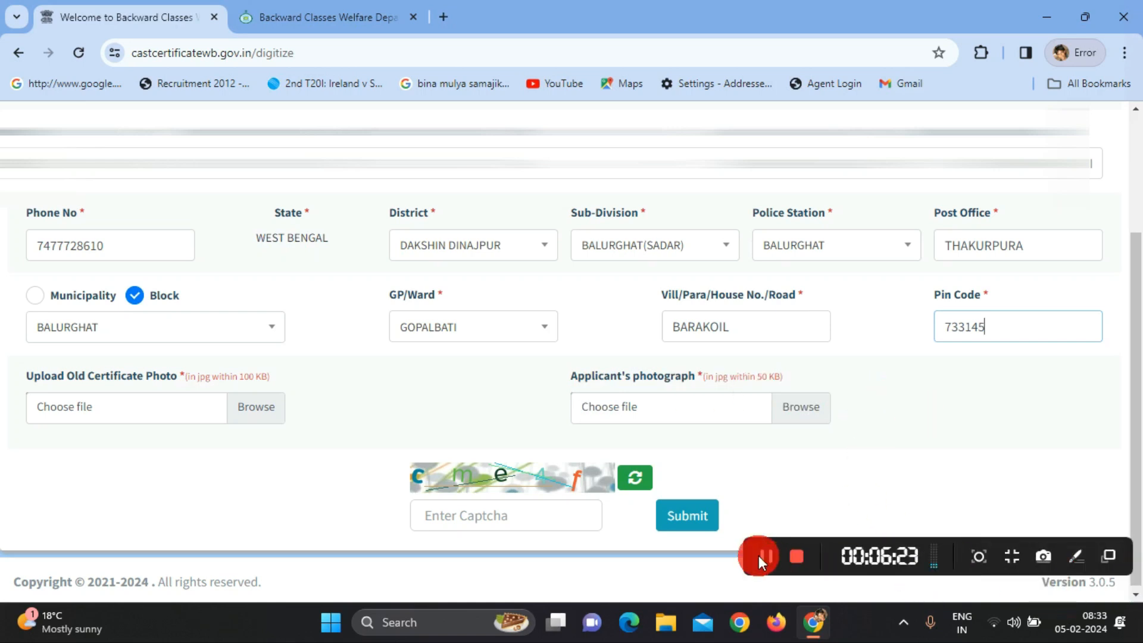
# Attach the old certificate and applicant photos, and type the displayed captcha characters
pyautogui.click(766, 556)
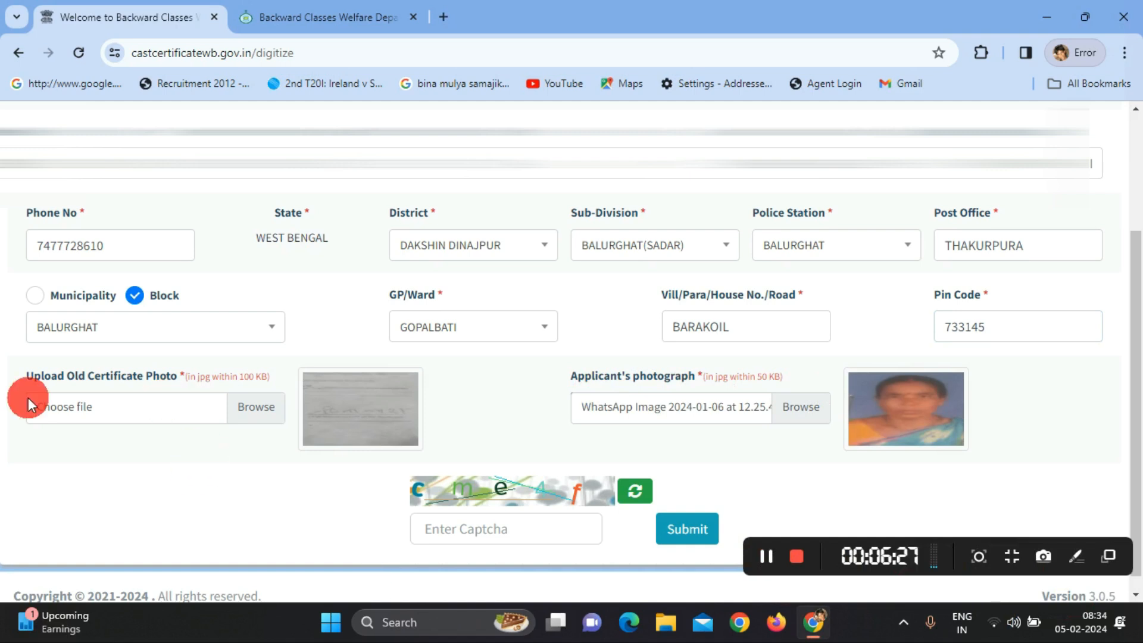
pyautogui.click(462, 538)
pyautogui.write('c')
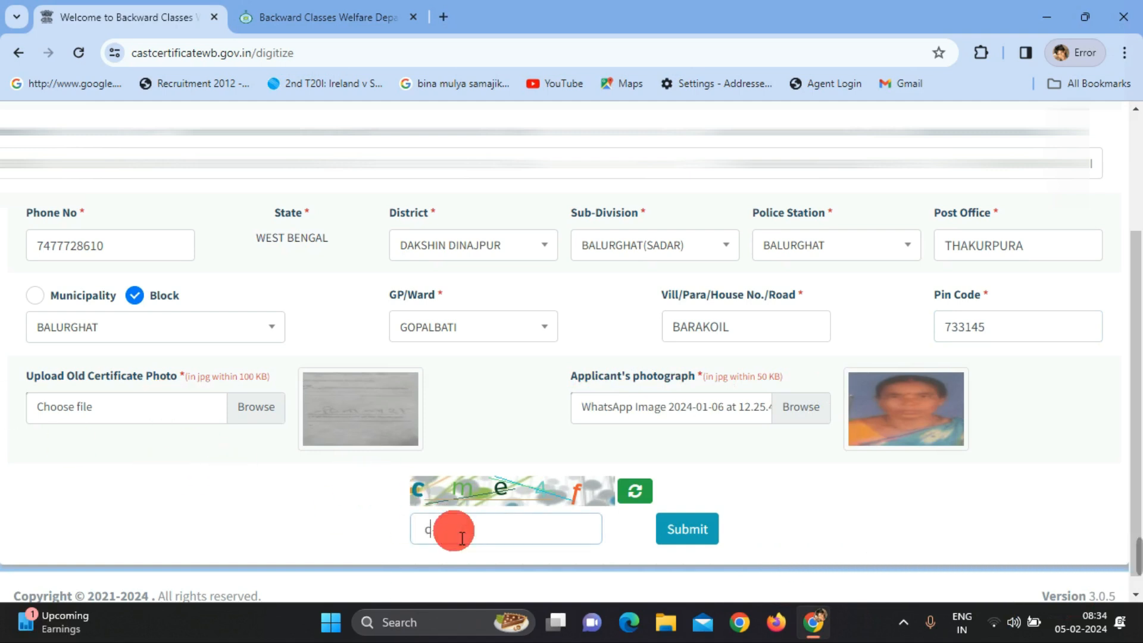
pyautogui.write('me4f')
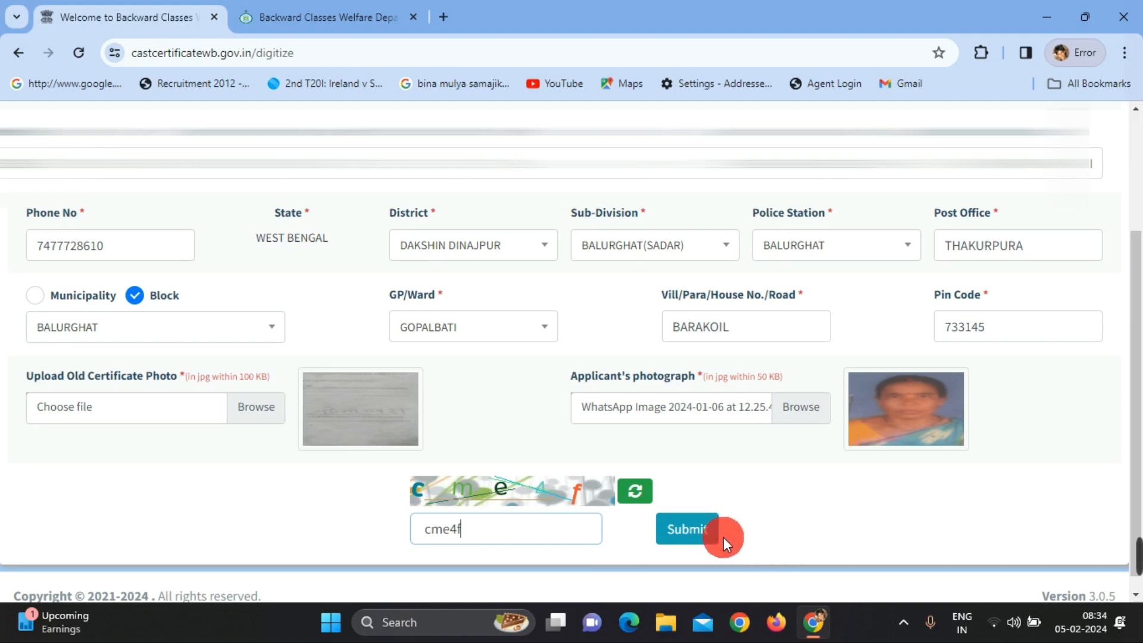
pyautogui.moveTo(1135, 530)
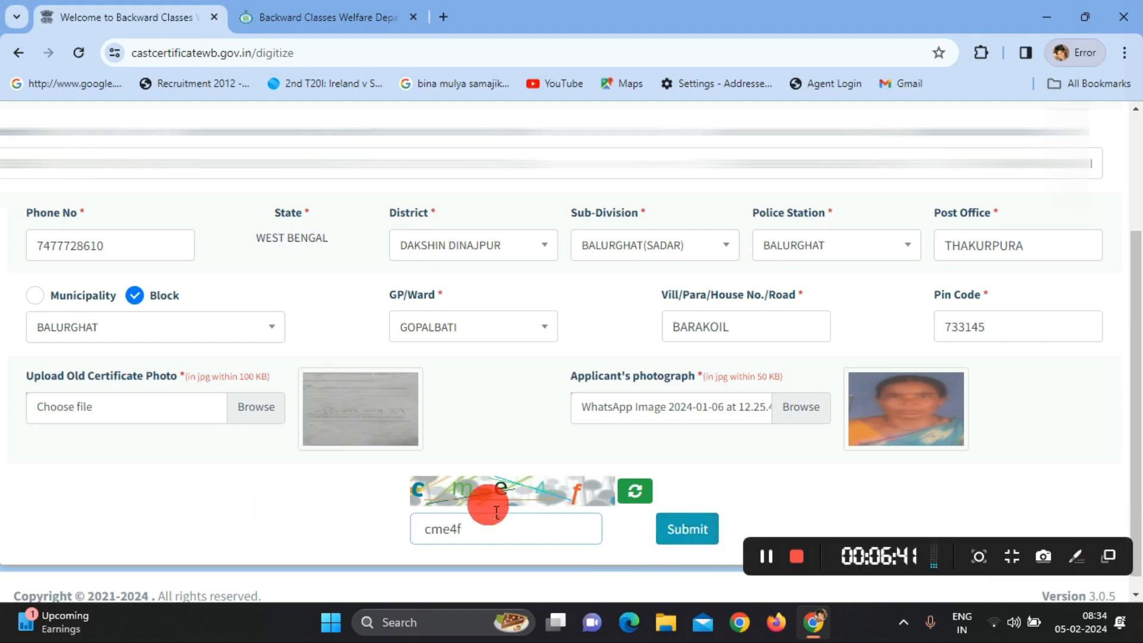
# Submit the completed digitization application form
pyautogui.click(680, 534)
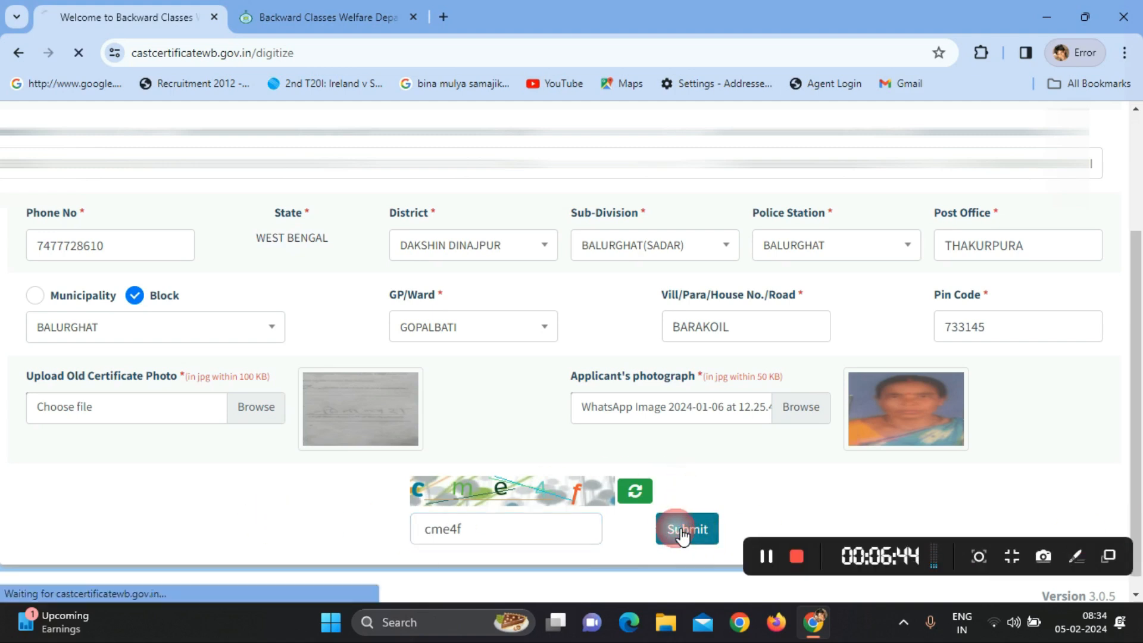